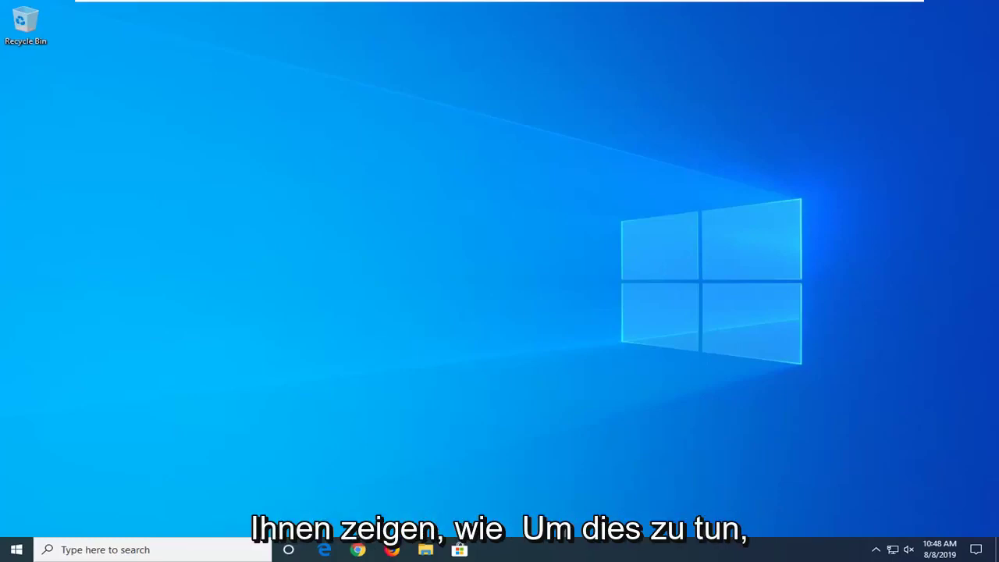
Search the Start menu for regedit and launch Registry Editor as administrator, approving the UAC prompt.
click(16, 548)
text(regedit)
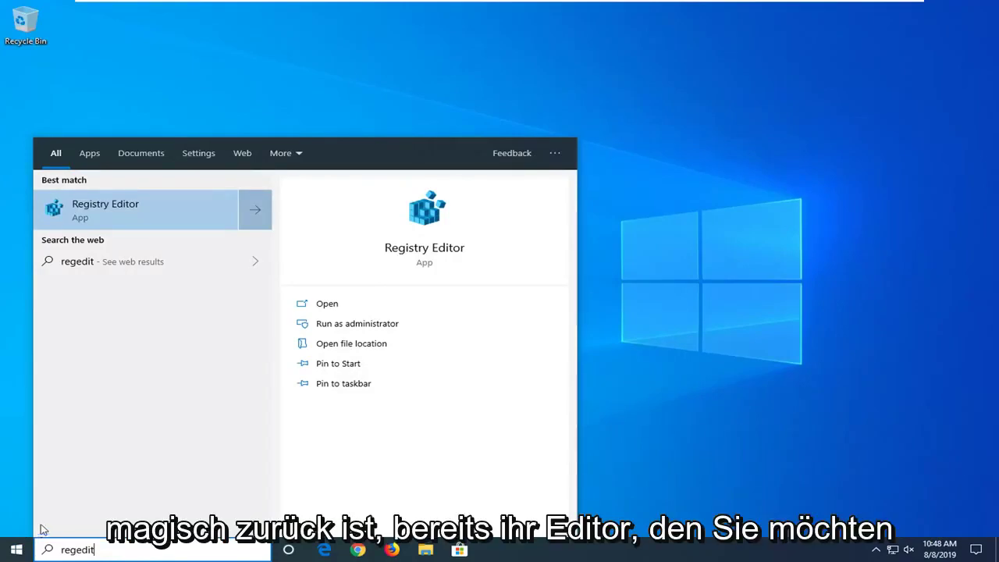
right_click(97, 211)
click(143, 222)
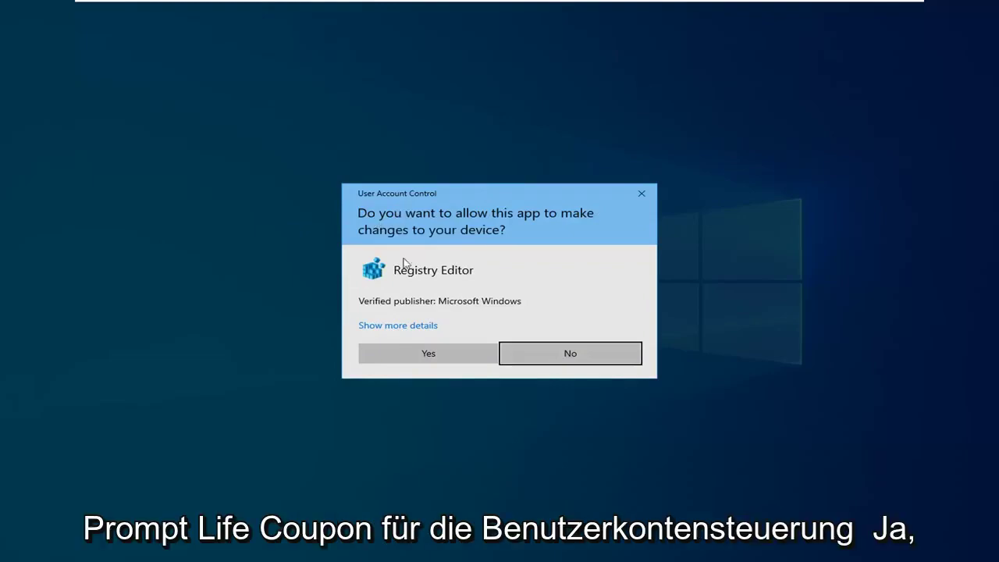
click(405, 356)
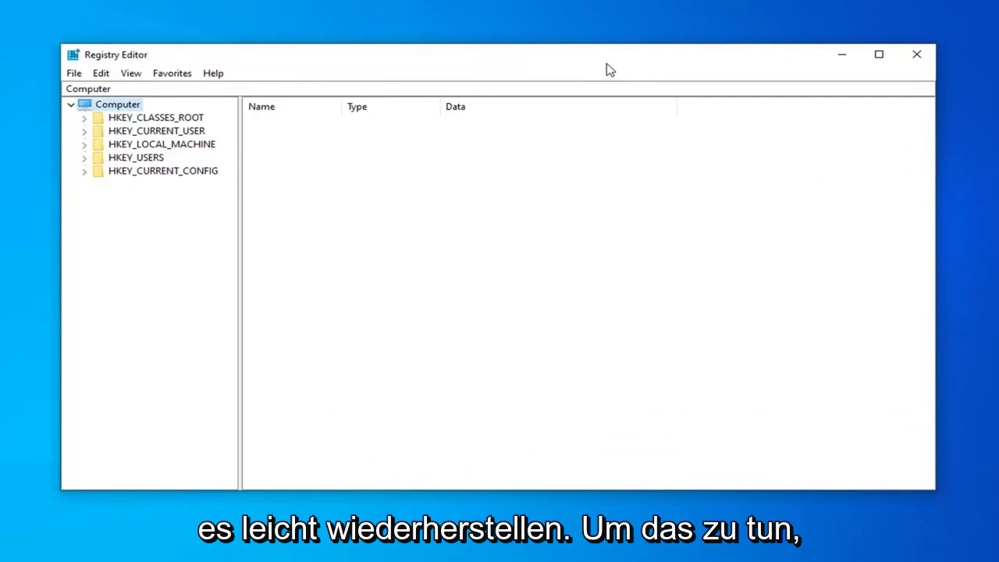
click(74, 74)
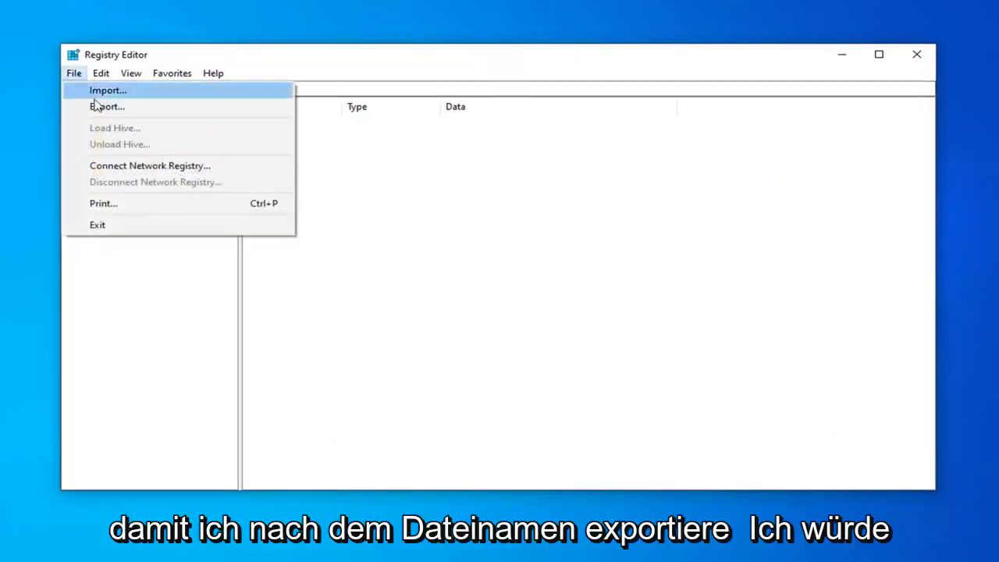
click(92, 106)
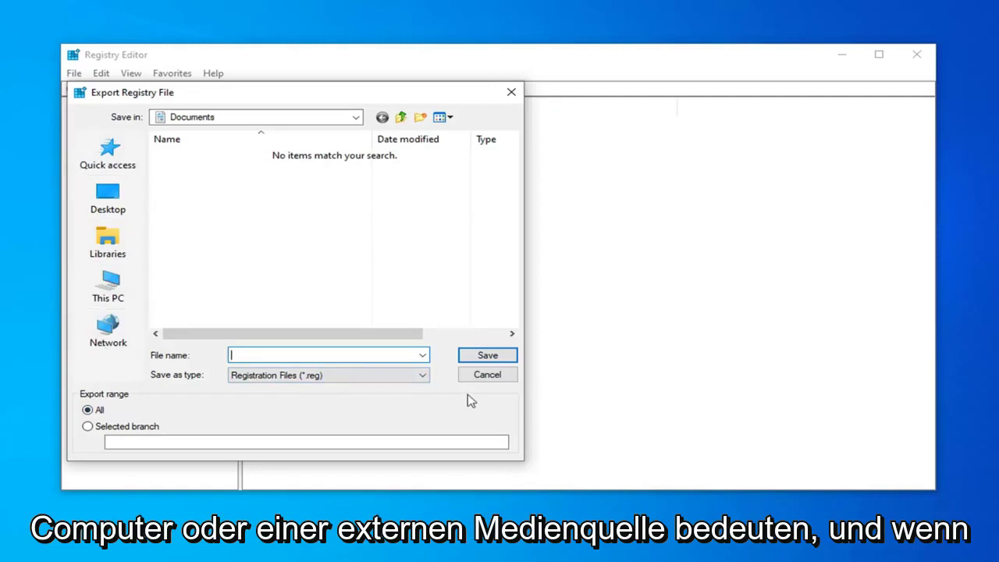
click(486, 376)
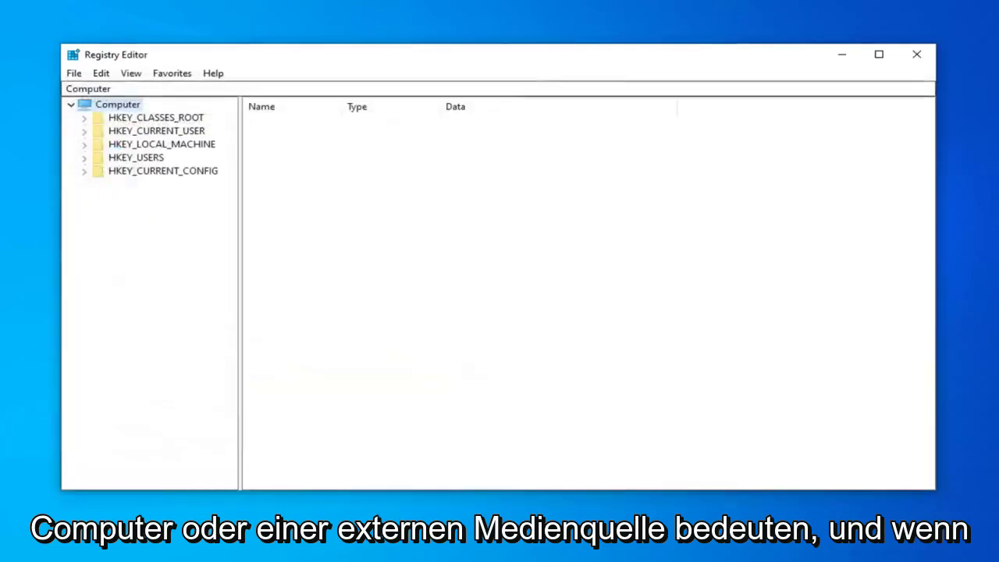
click(74, 73)
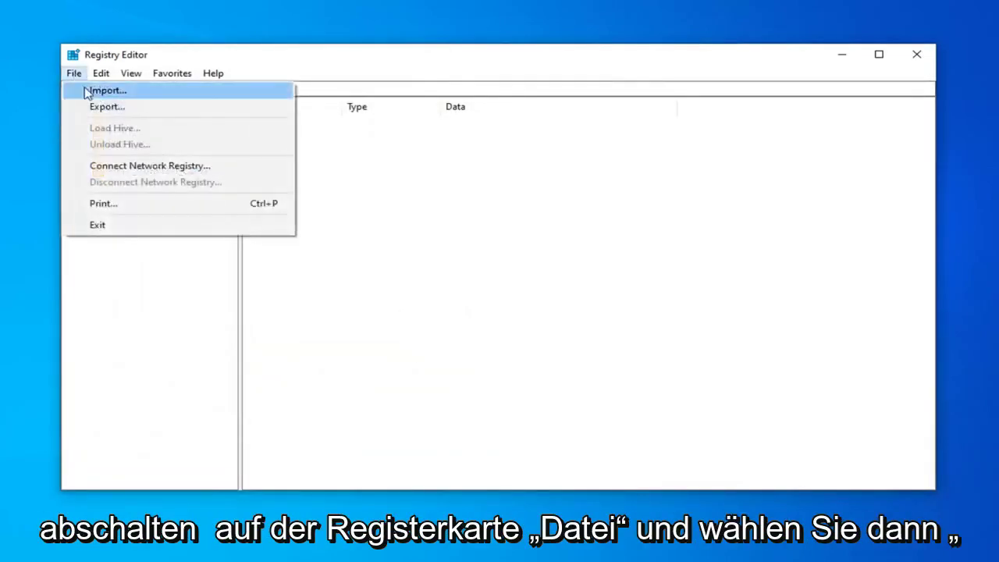
click(82, 89)
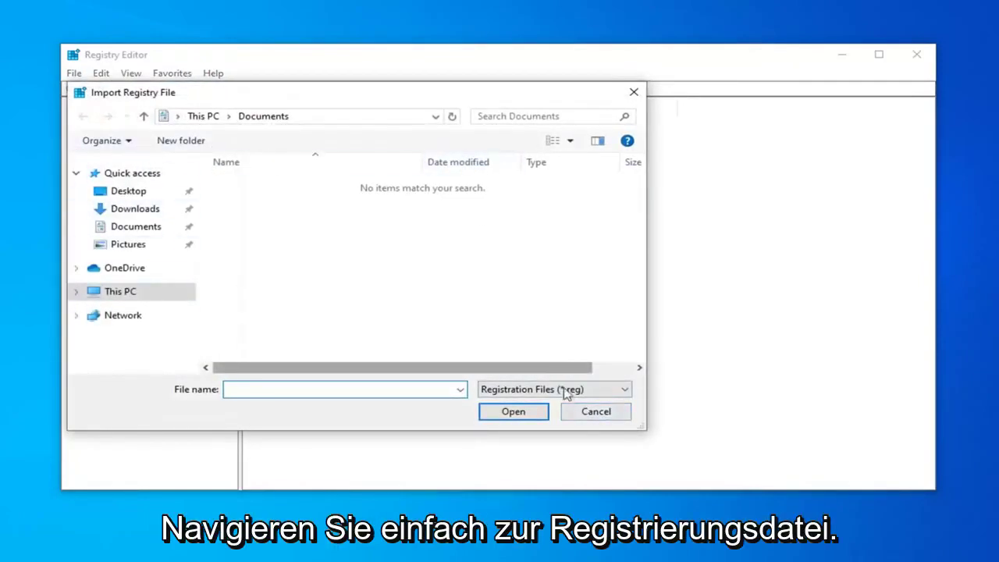
click(590, 418)
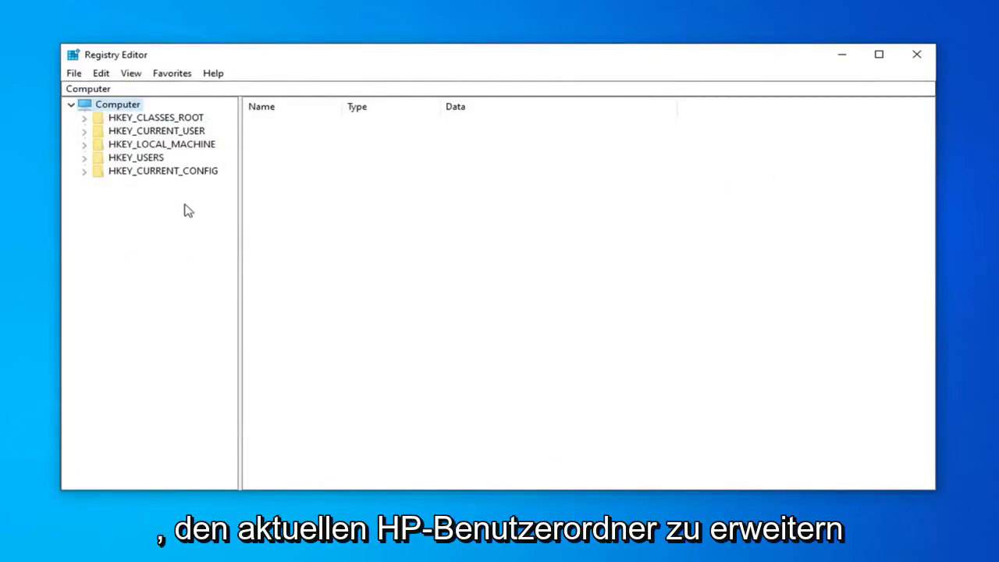
Navigate to HKEY_CURRENT_USER\SOFTWARE\Microsoft\Office\16.0, widening the key tree pane along the way.
click(115, 133)
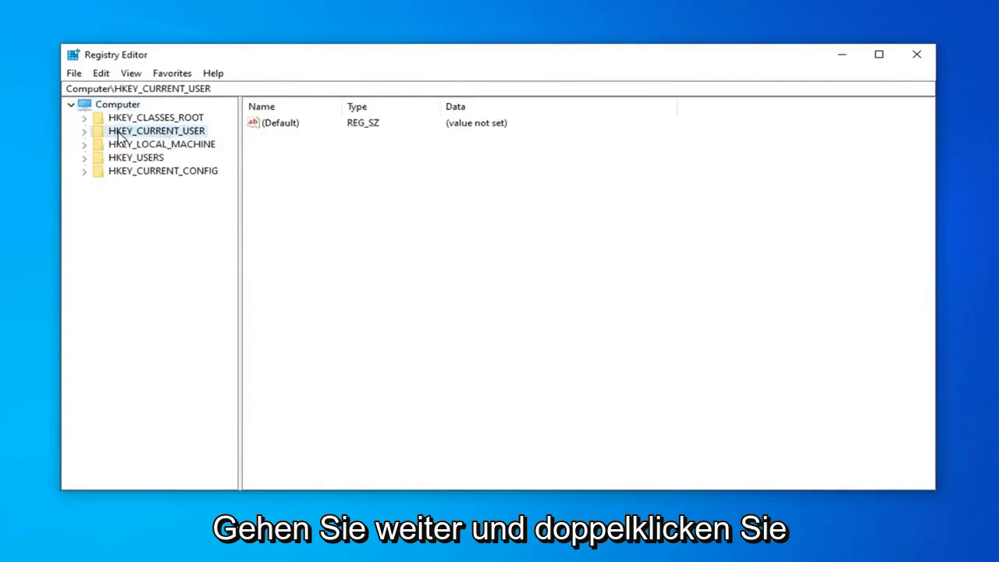
double_click(119, 134)
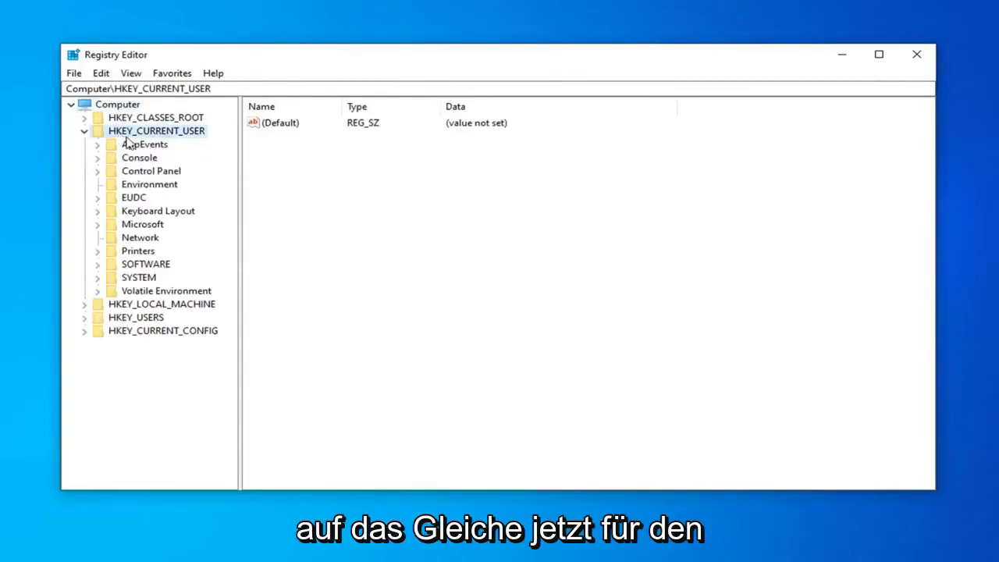
double_click(137, 267)
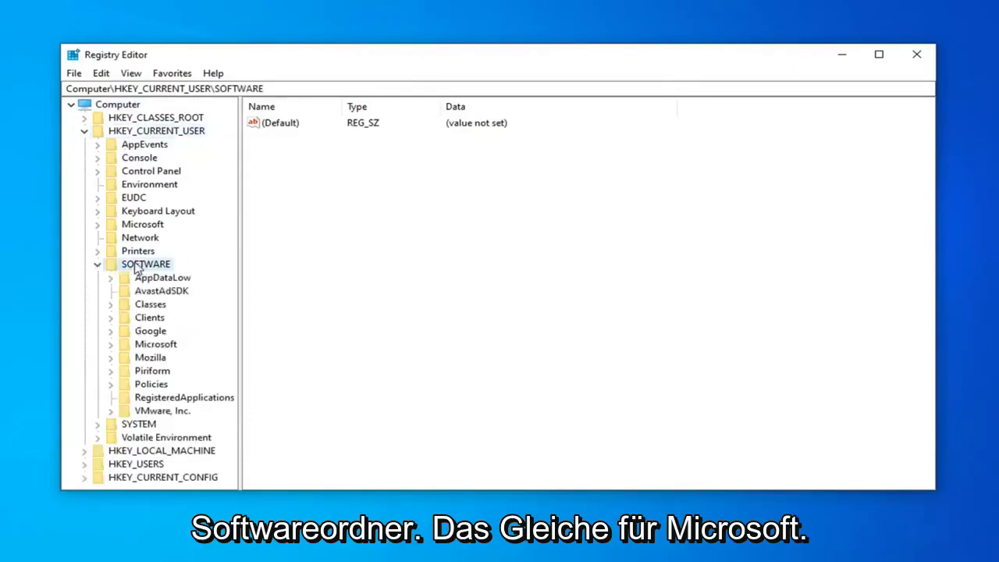
click(153, 349)
double_click(151, 349)
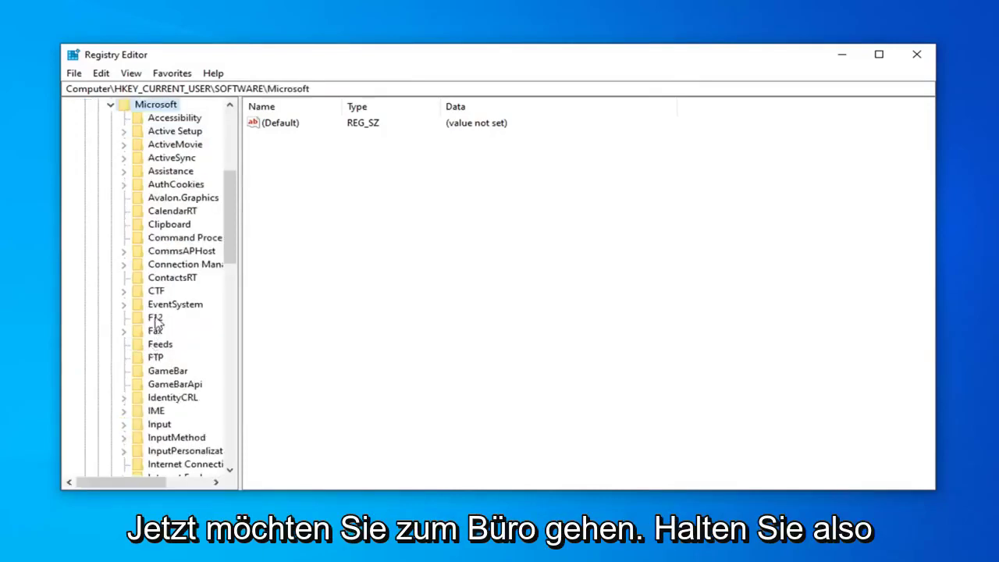
scroll(156, 323, down, 8)
scroll(156, 323, down, 1)
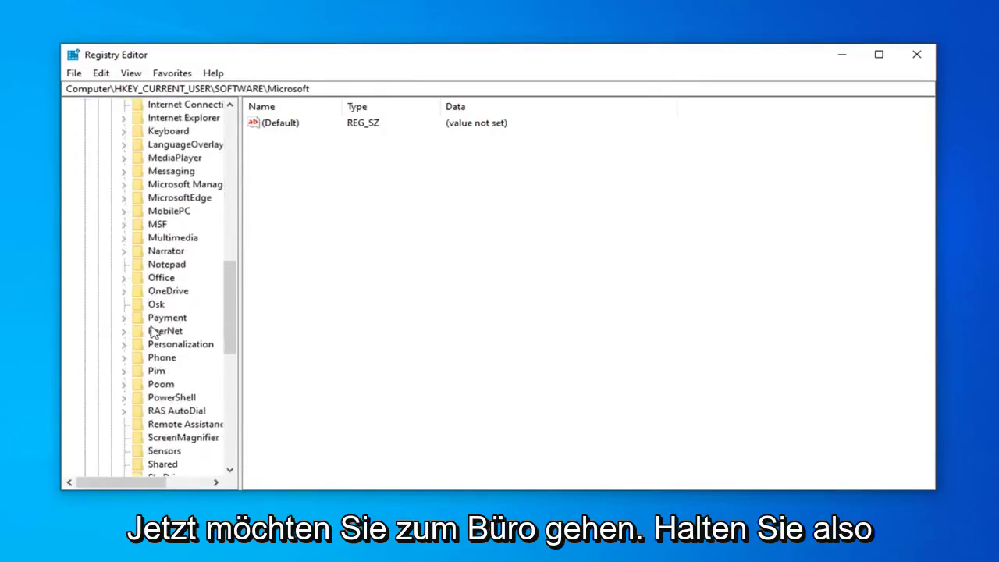
double_click(157, 278)
drag(239, 271, 310, 270)
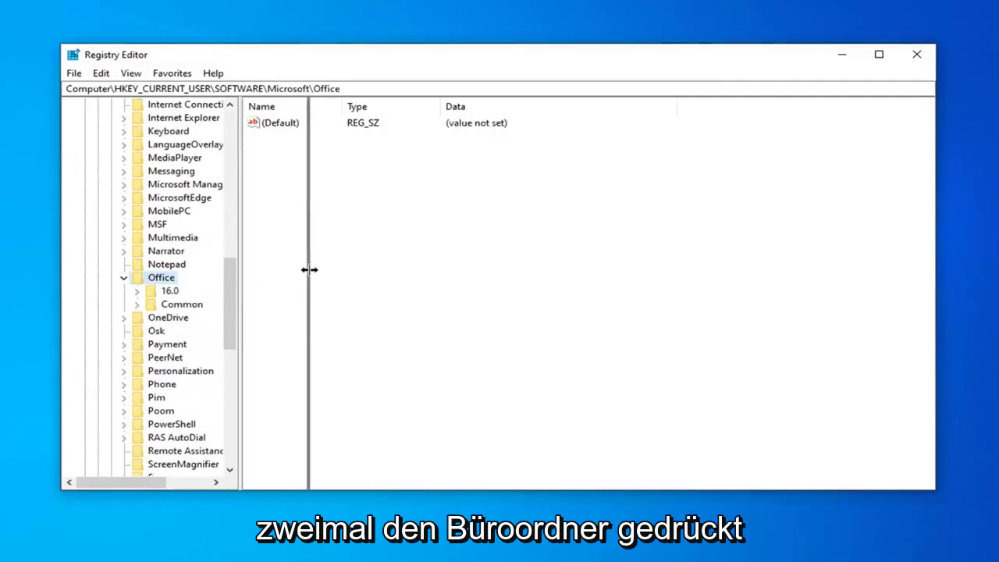
click(168, 292)
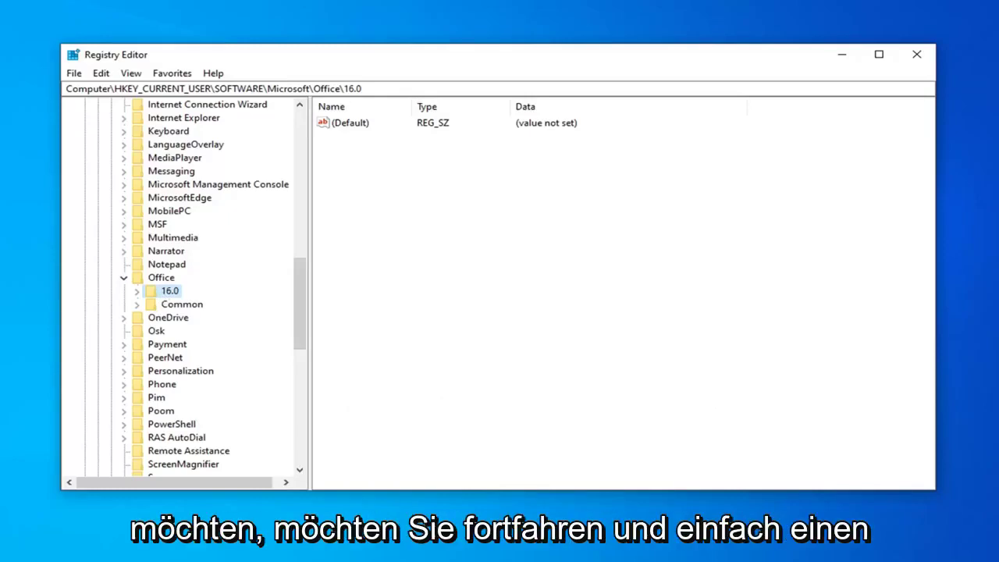
Expand 16.0 so its Common and Registration subkeys appear in the tree.
click(137, 292)
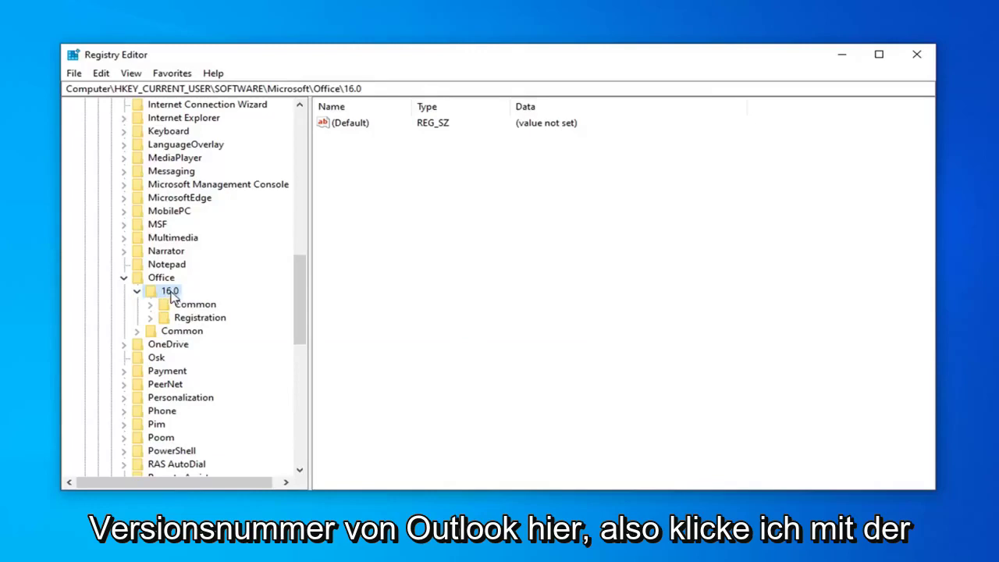
Create a new subkey named Outlook under the Office\16.0 key.
right_click(171, 292)
mouse_move(245, 320)
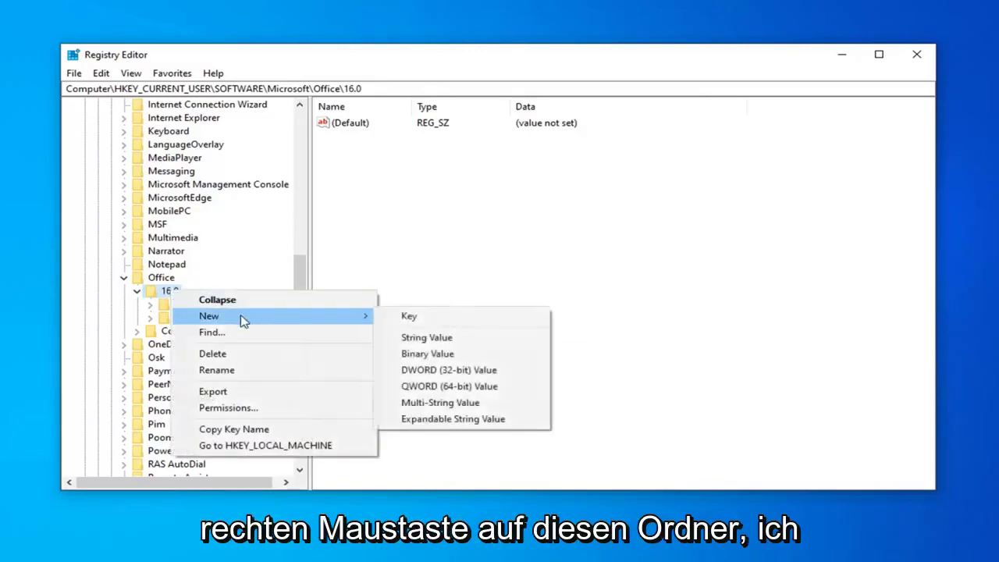
click(408, 318)
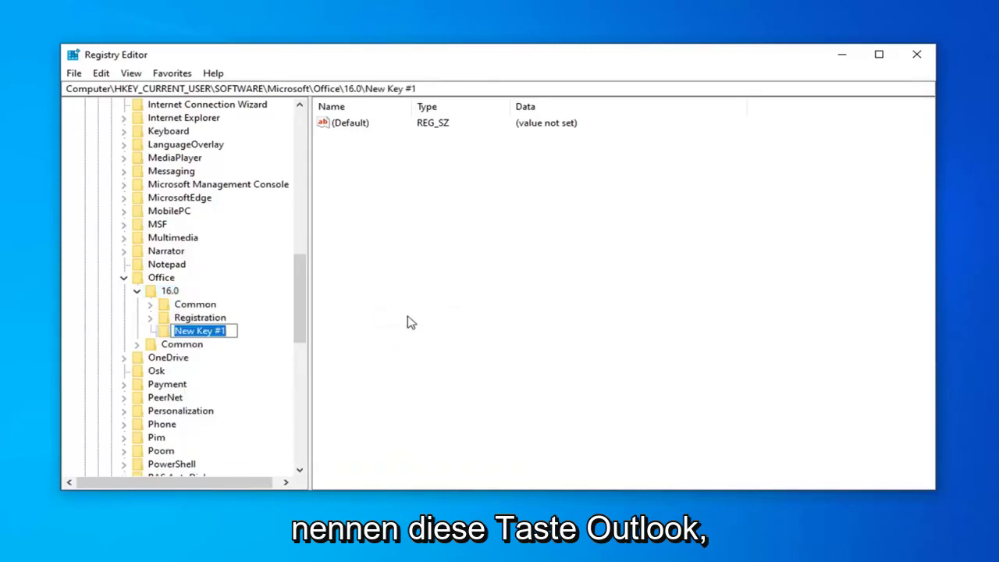
text(Outloo)
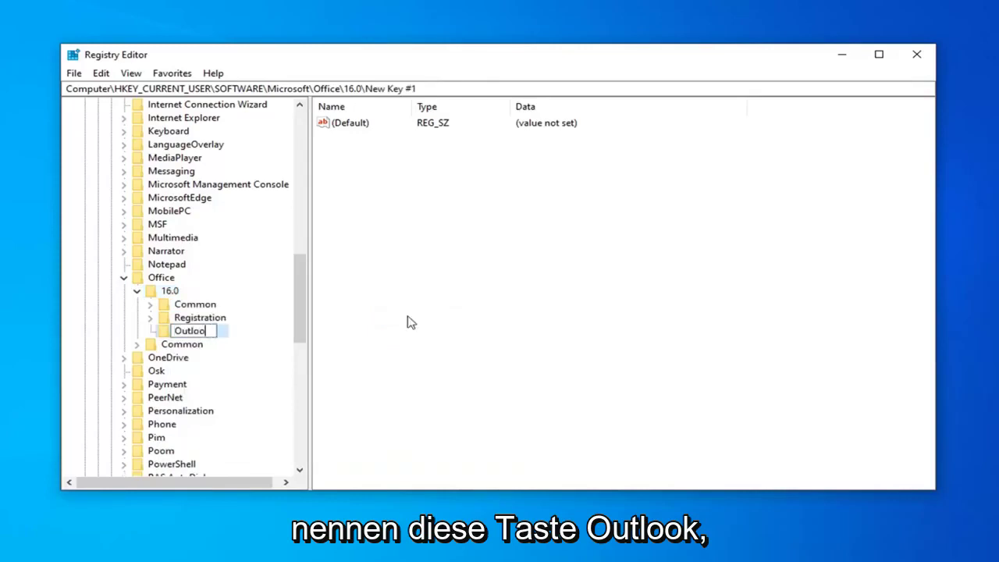
text(k)
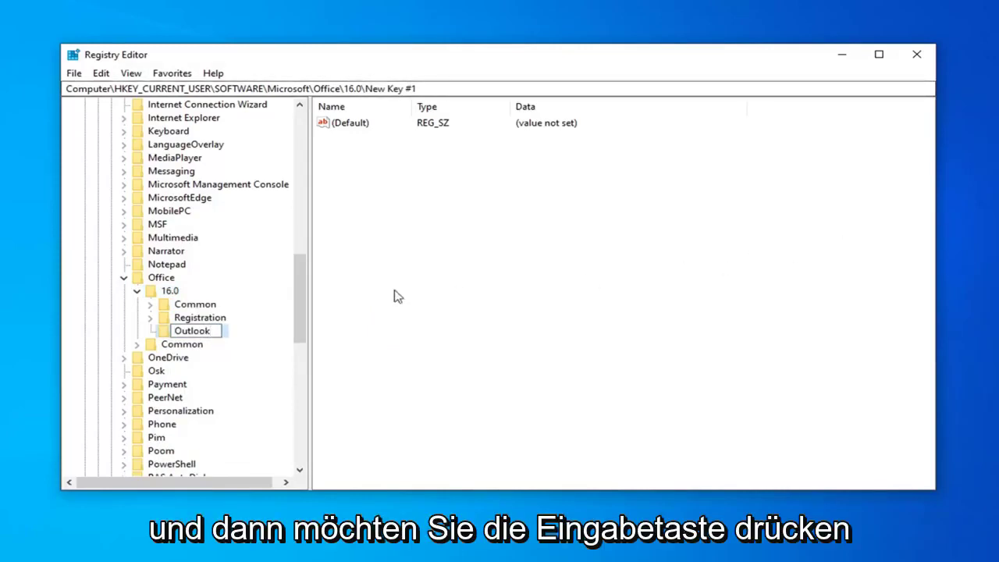
key(Return)
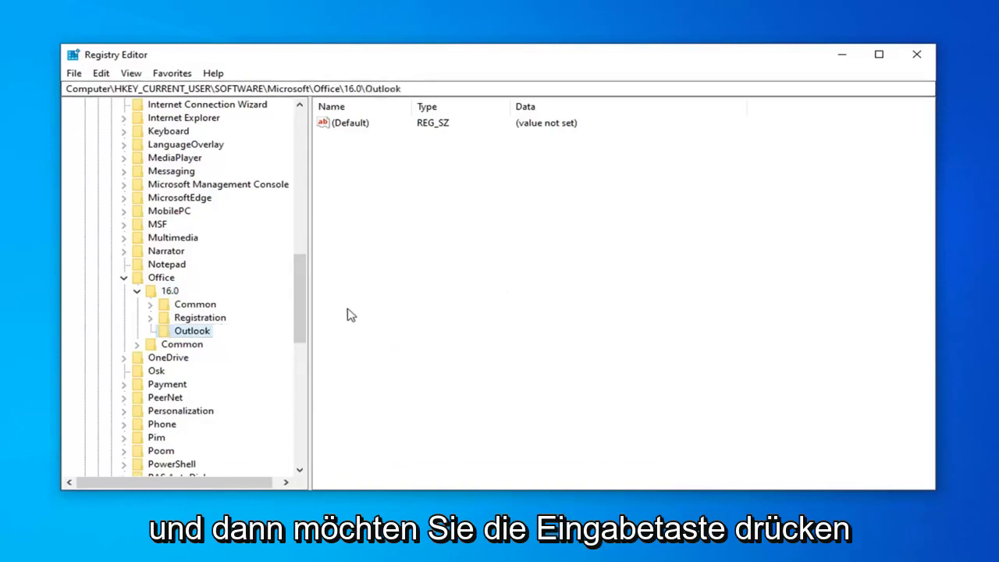
right_click(187, 334)
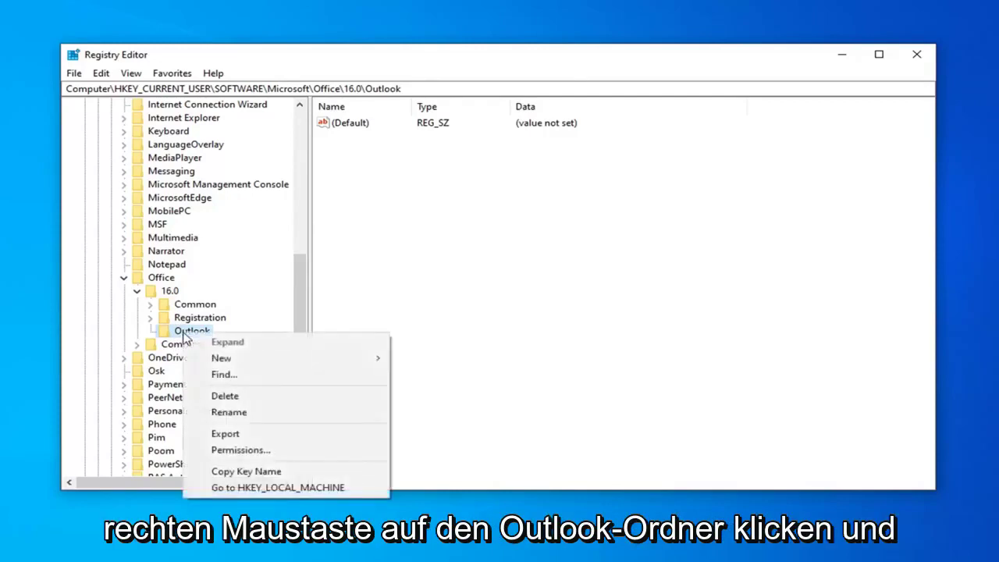
mouse_move(223, 363)
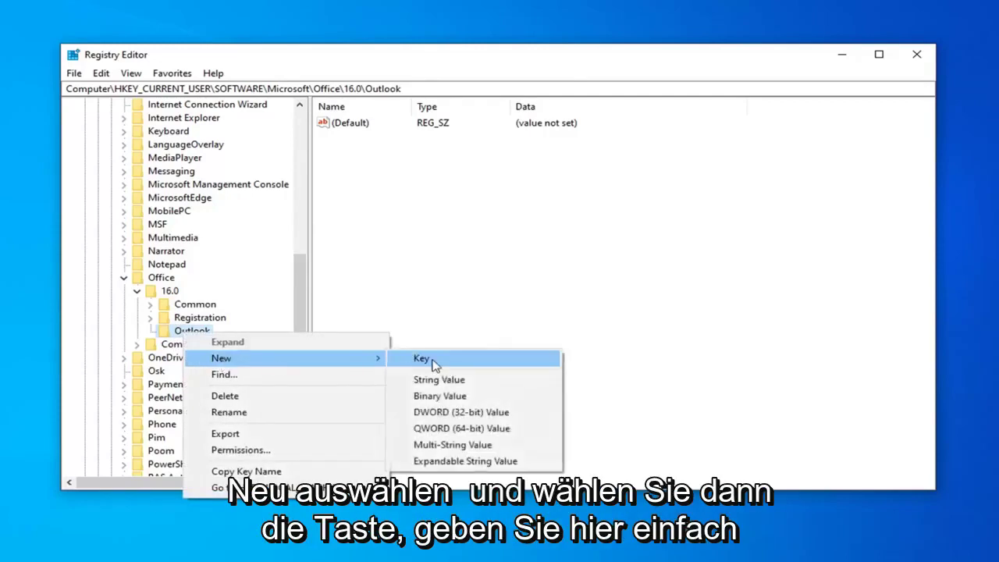
click(433, 362)
text(PST)
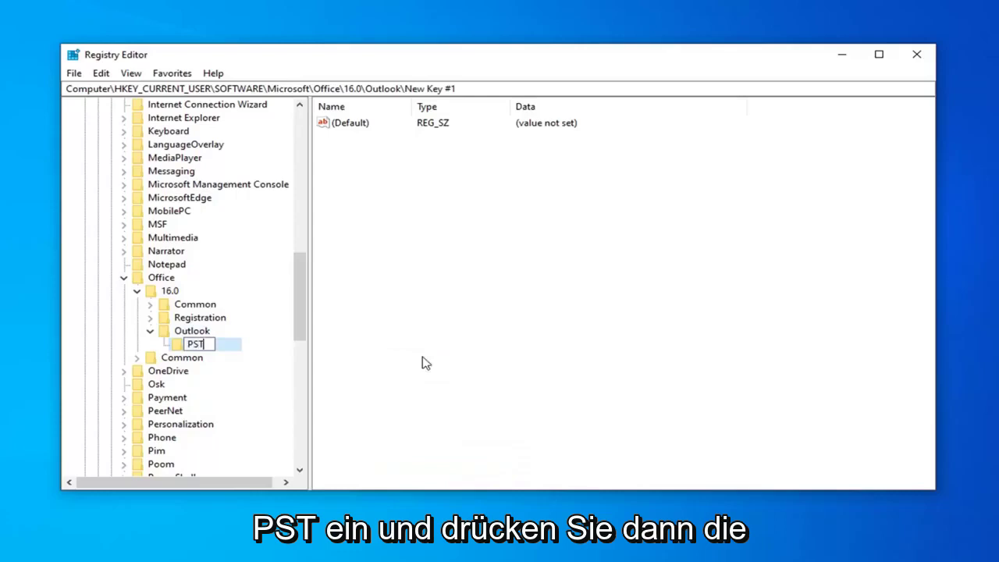
key(Return)
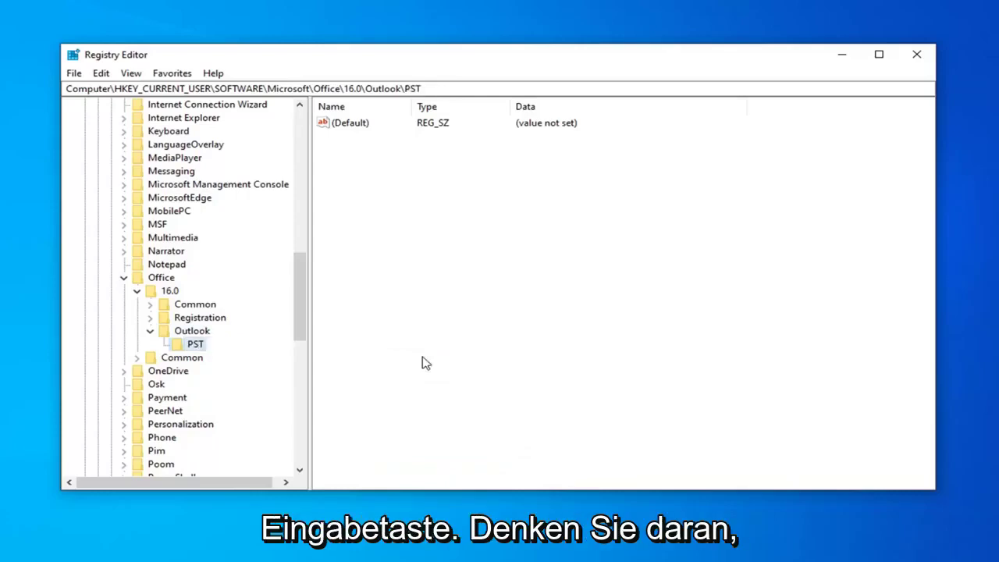
click(156, 331)
click(150, 331)
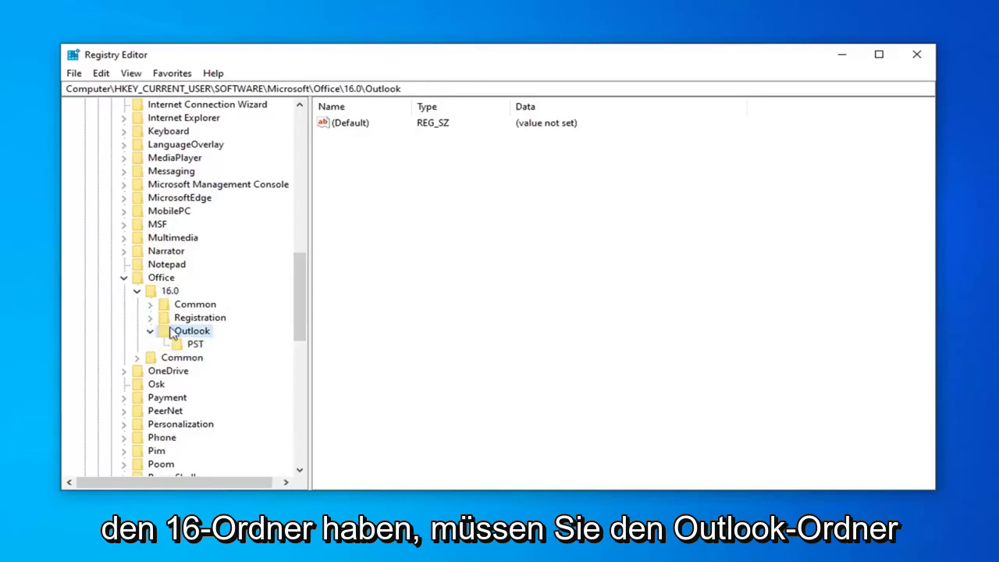
click(187, 346)
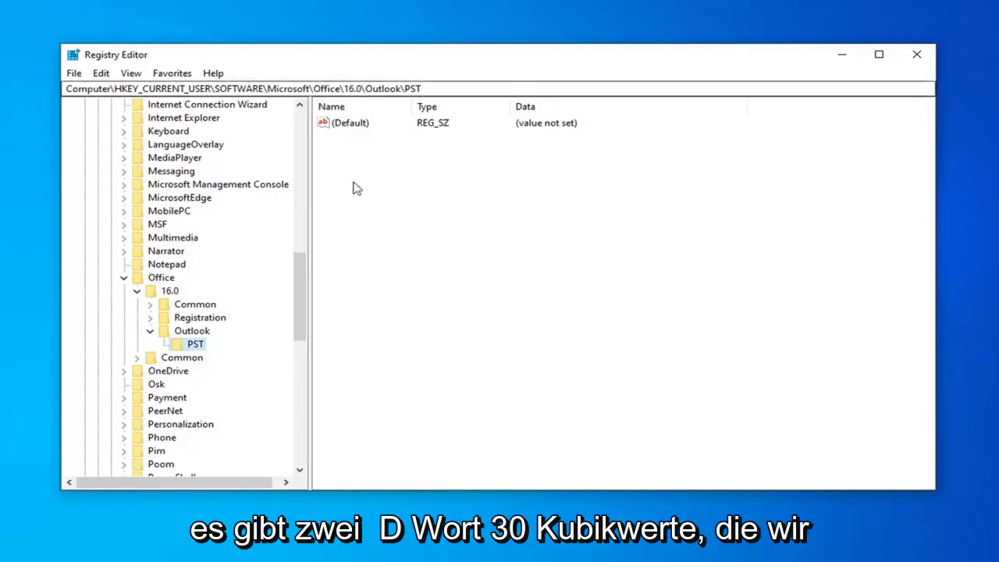
Create a DWORD (32-bit) value named MaxLargeFileSize in the PST key.
right_click(392, 146)
click(373, 166)
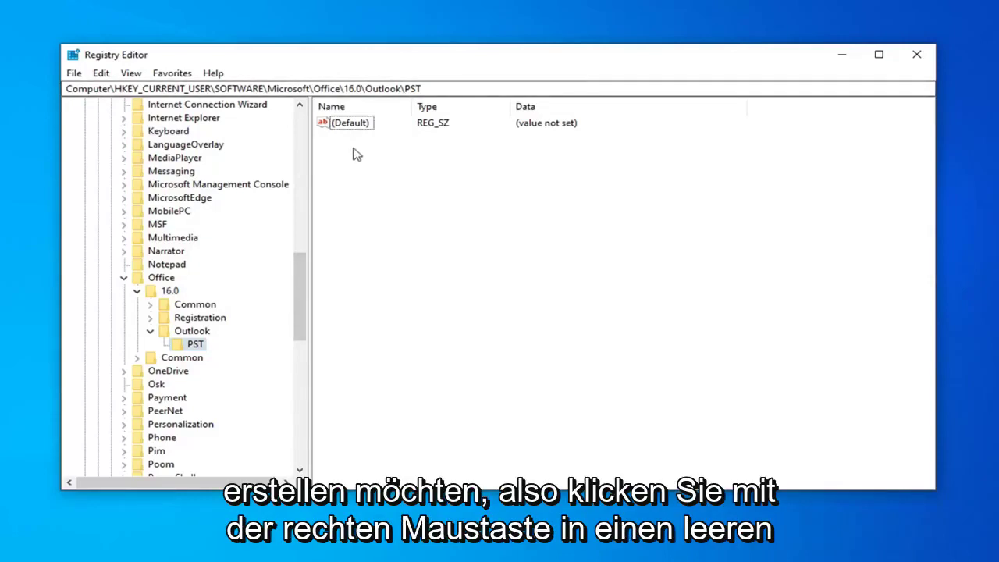
right_click(356, 151)
mouse_move(403, 162)
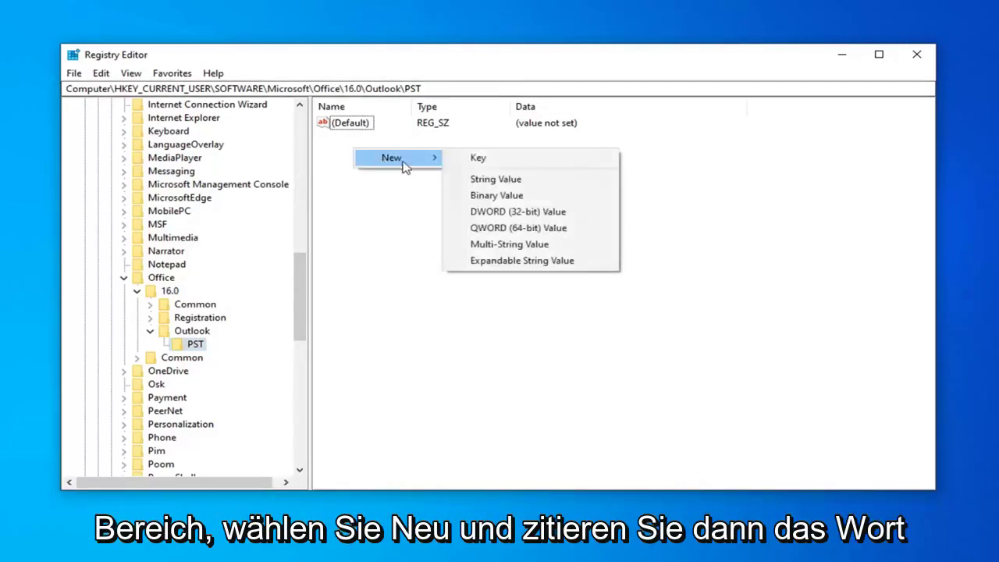
click(491, 213)
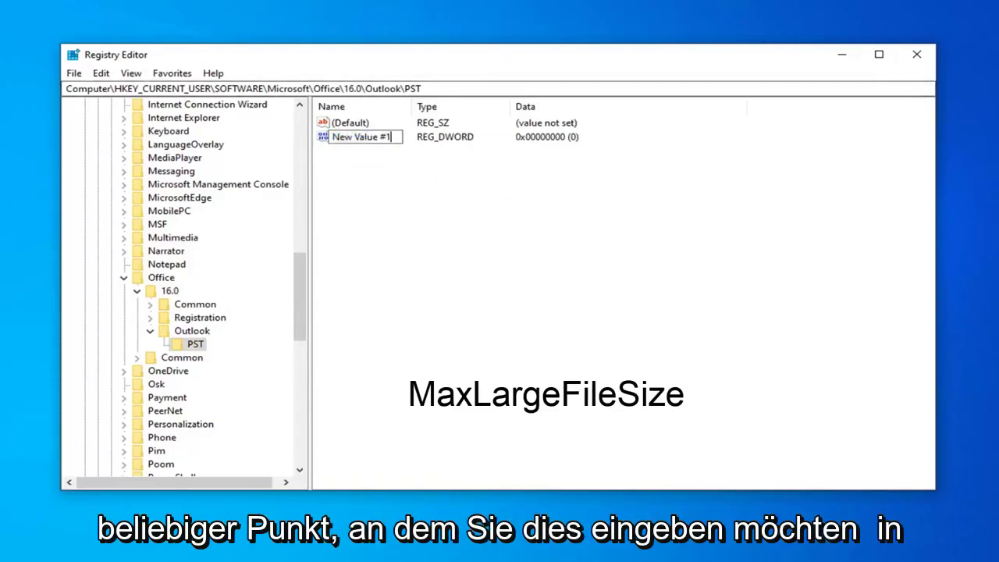
text(Max)
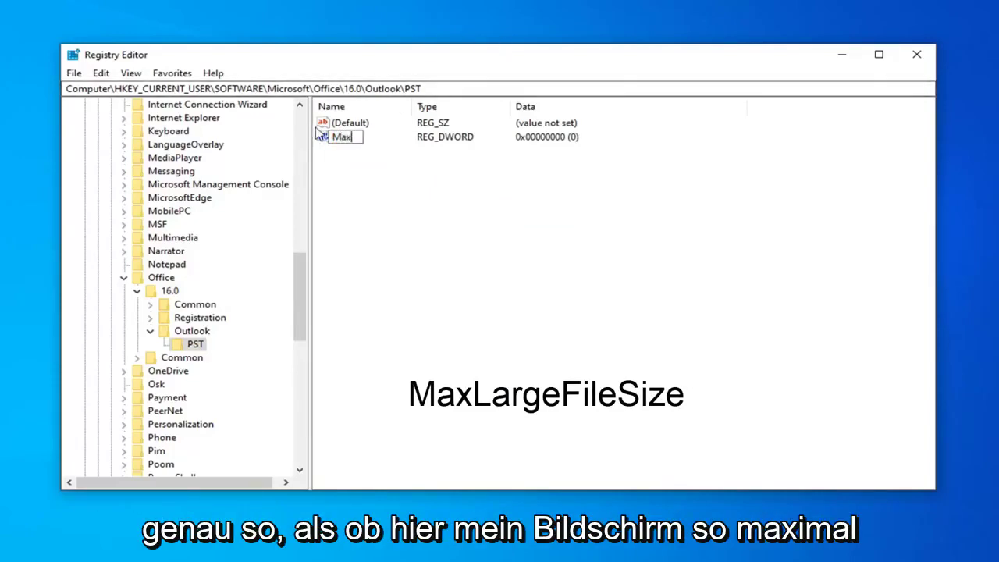
text(LargeFileSize)
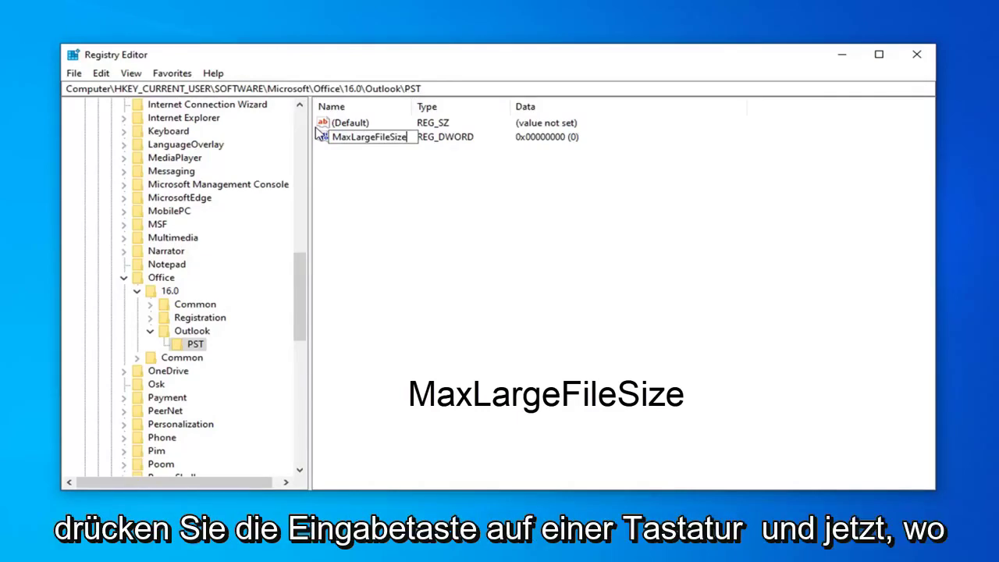
key(Return)
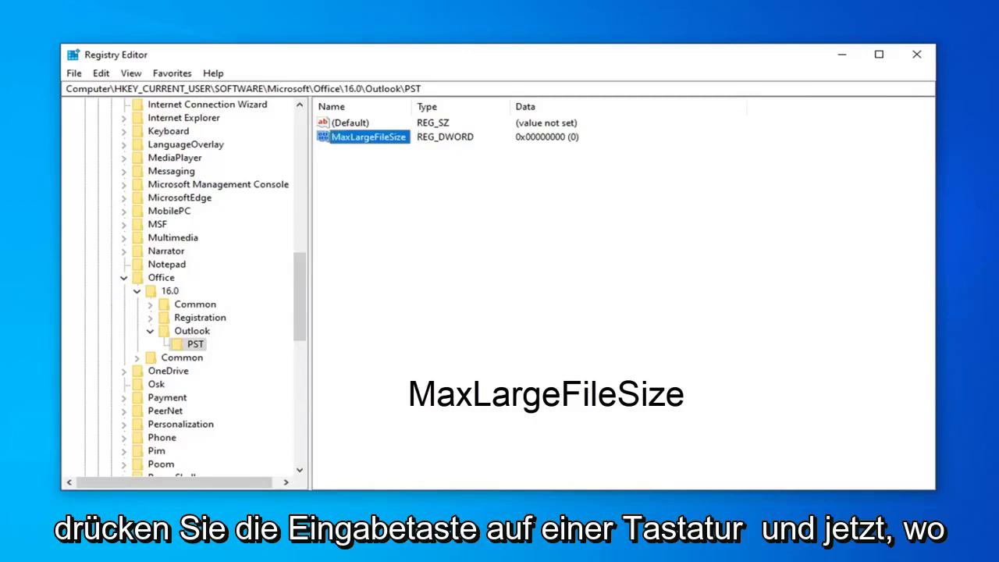
Add another DWORD (32-bit) value named WarnLargeFileSize to the PST key.
right_click(348, 163)
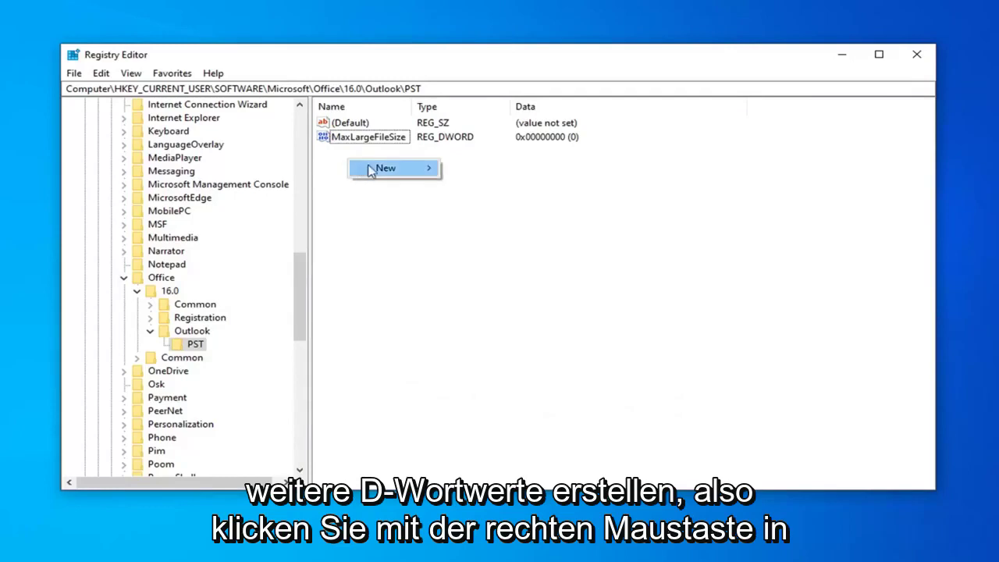
mouse_move(370, 171)
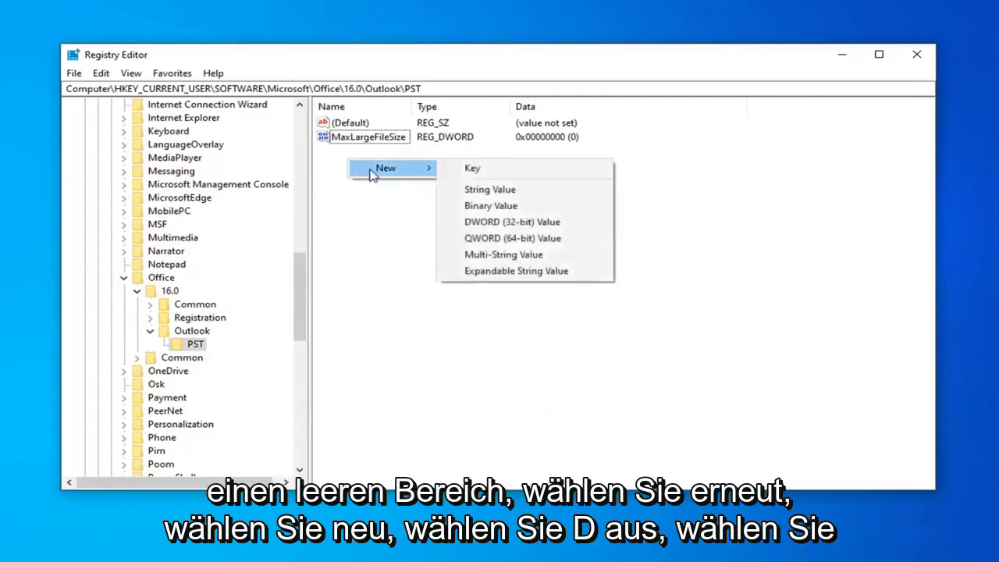
click(493, 222)
text(Warm)
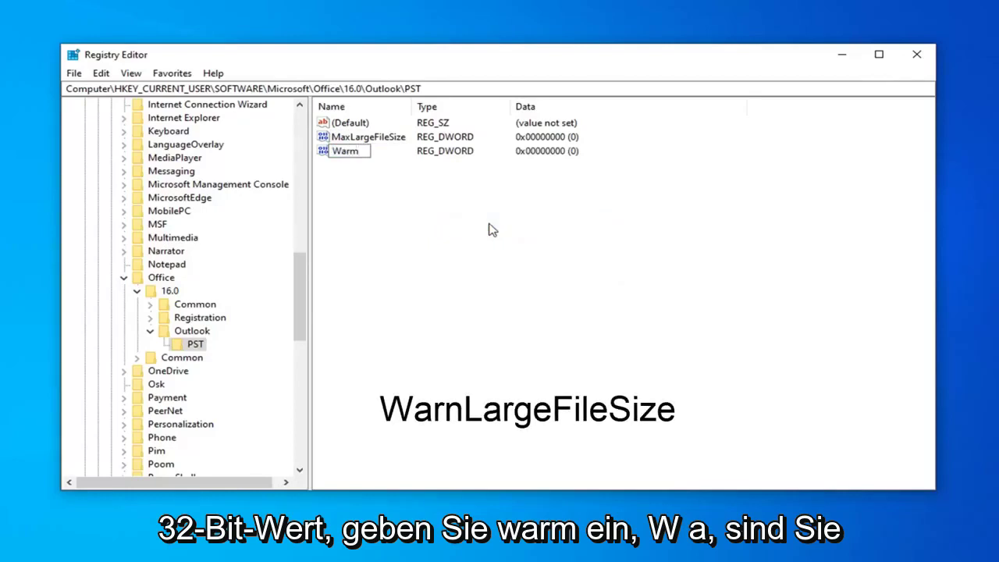
key(BackSpace)
text(n)
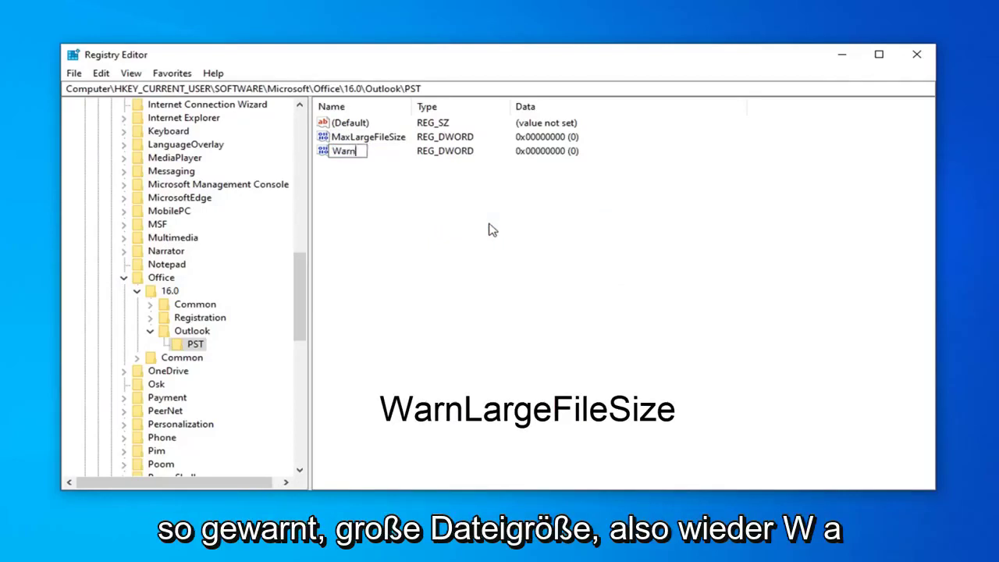
text(LargeFileSize)
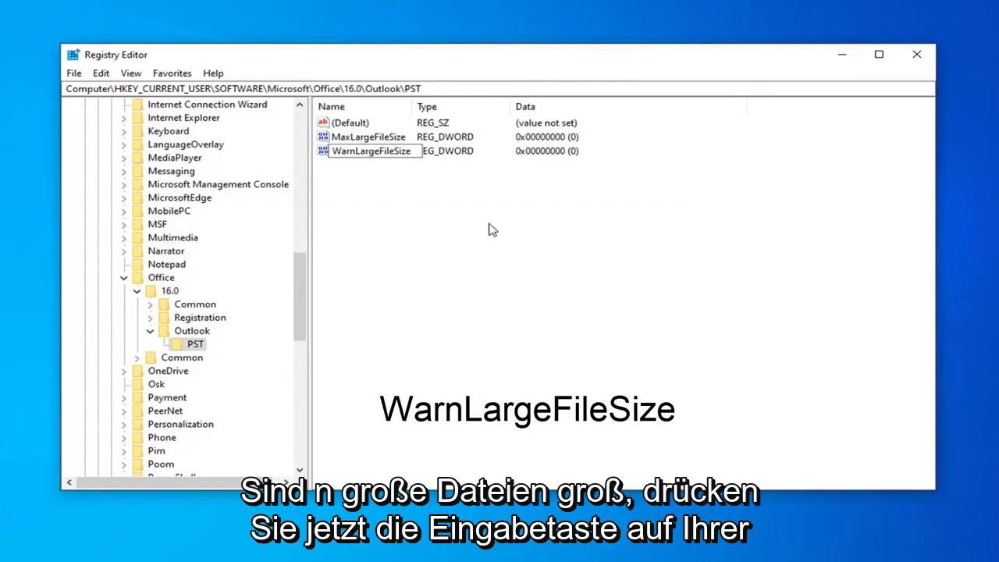
key(Return)
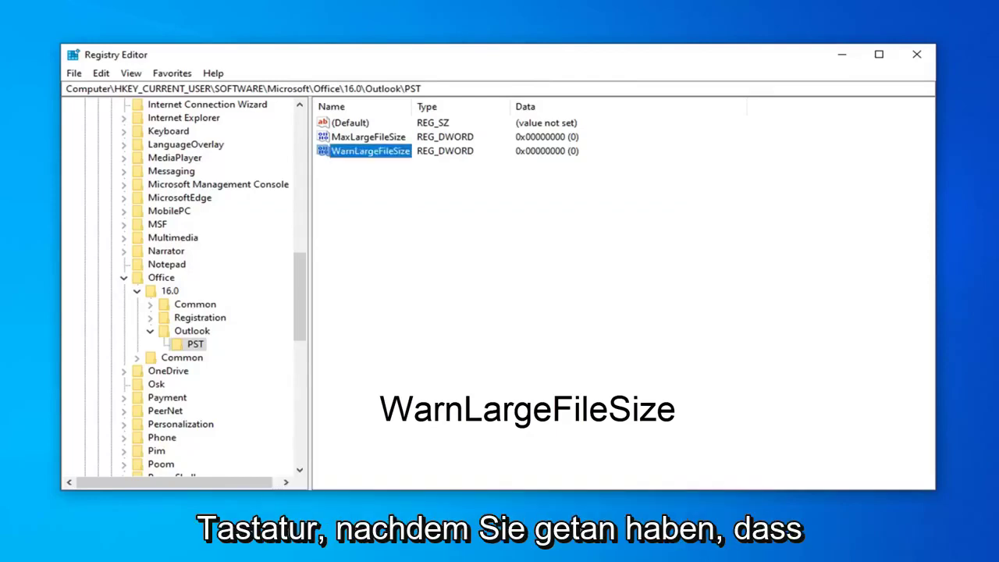
click(355, 139)
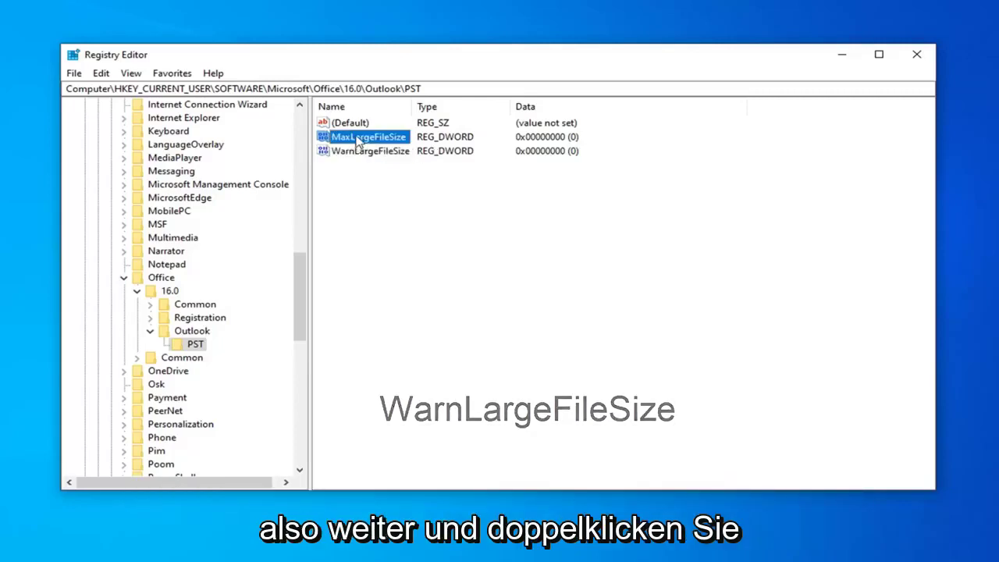
Open the Edit DWORD dialog for MaxLargeFileSize and switch its base to Decimal.
double_click(381, 145)
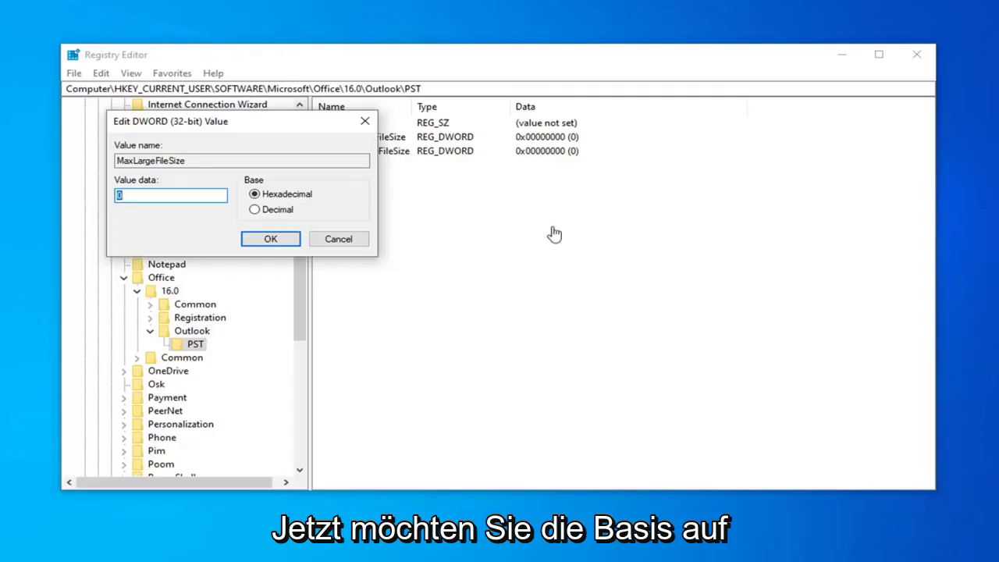
click(160, 188)
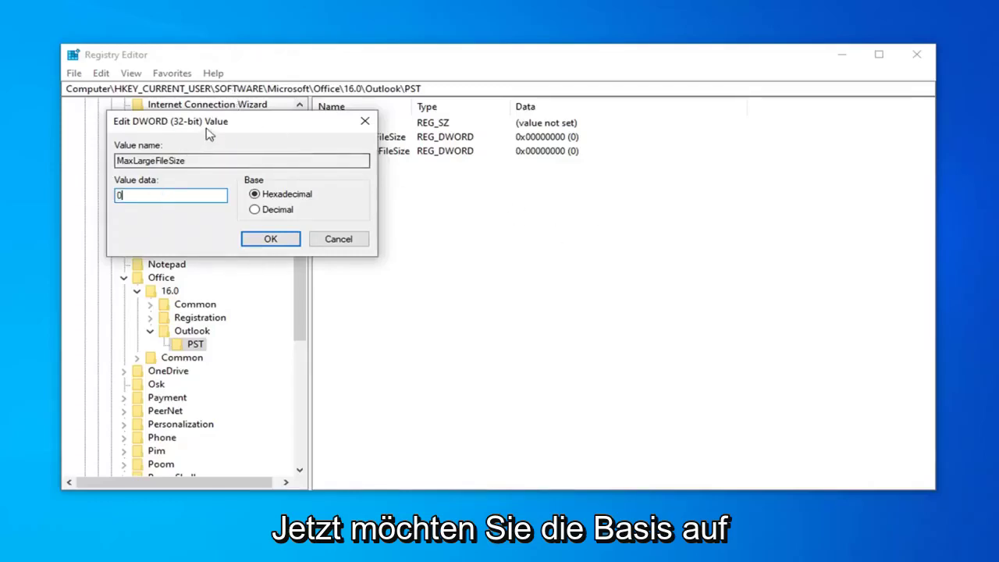
drag(215, 126, 472, 138)
click(512, 223)
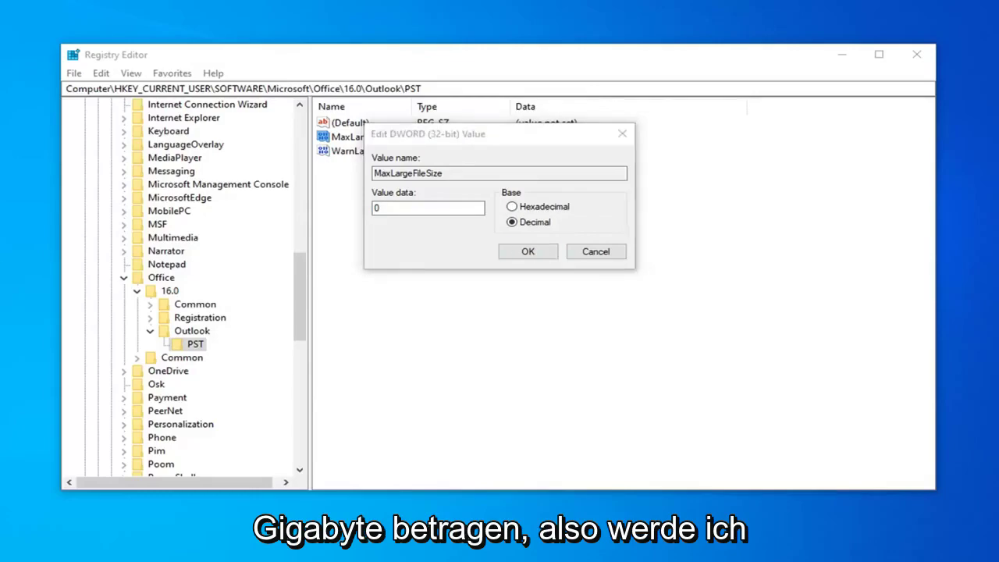
key(super)
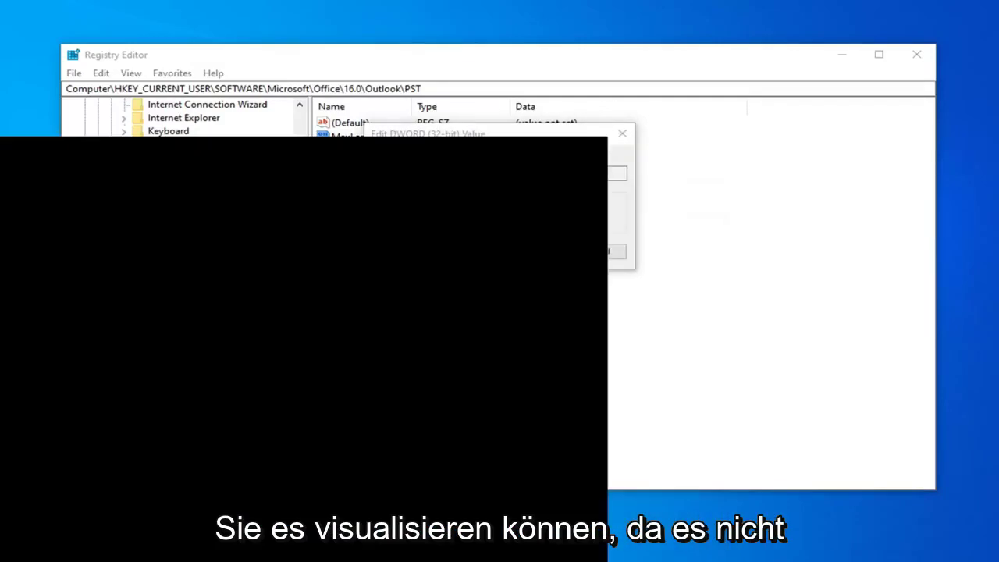
Launch Calculator from the Start menu and move it to the right side of the screen.
text(cc)
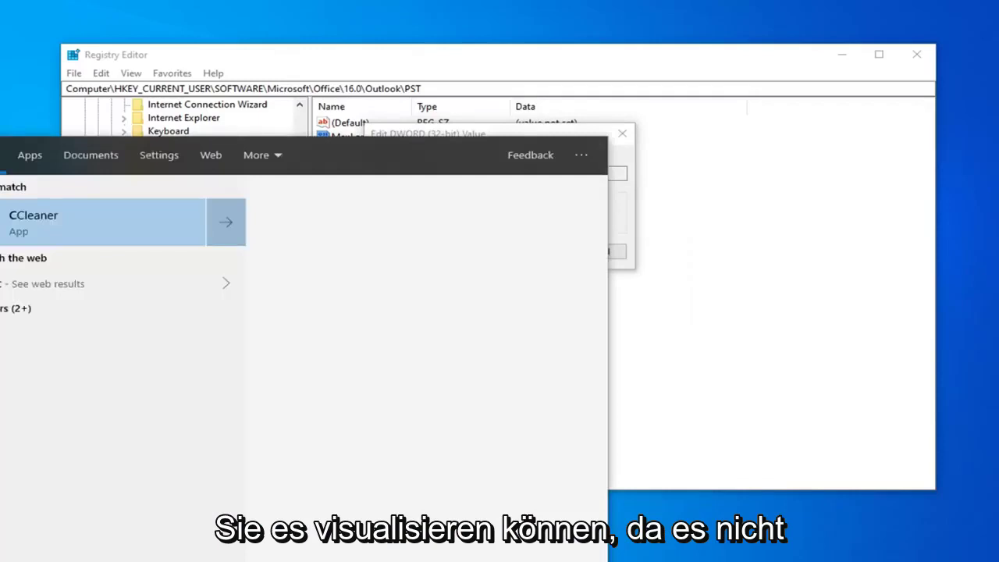
text(a)
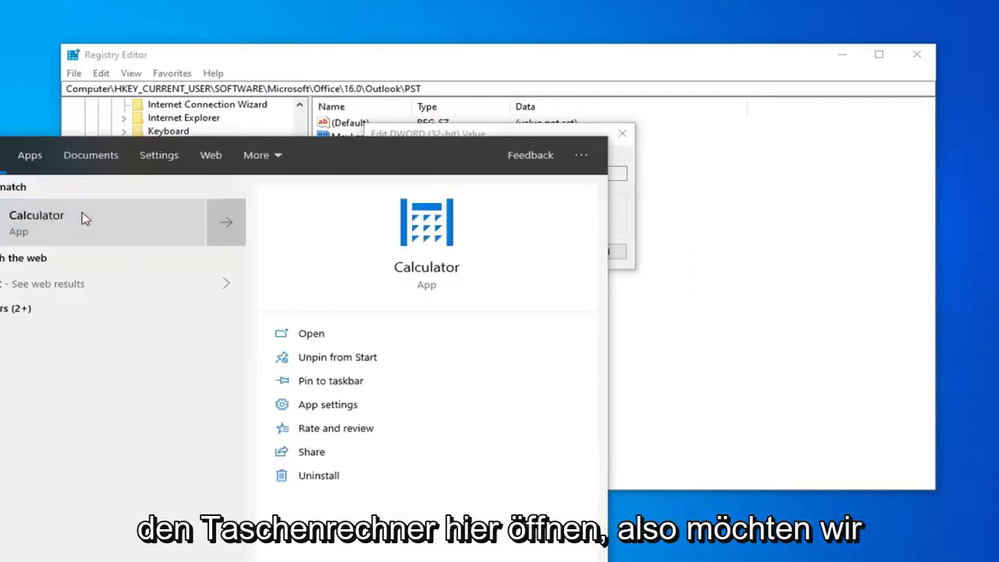
click(84, 218)
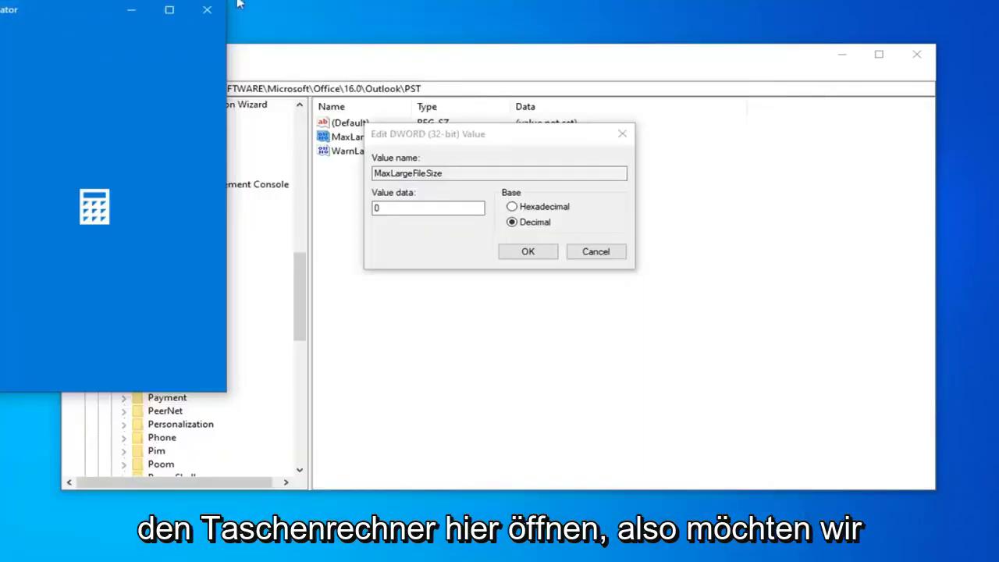
drag(65, 21, 771, 94)
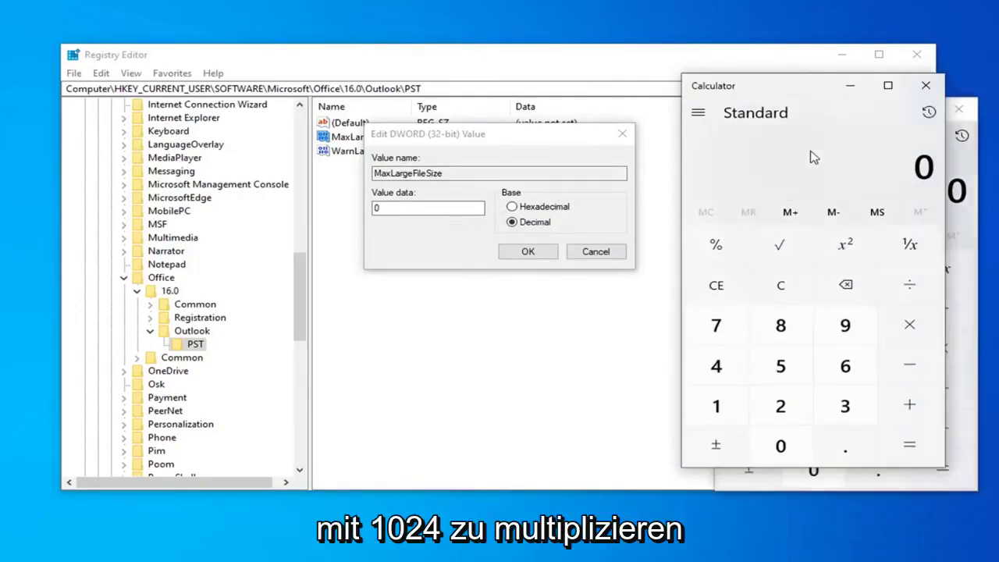
Compute 100 × 1024 in Calculator to get 102,400.
click(926, 88)
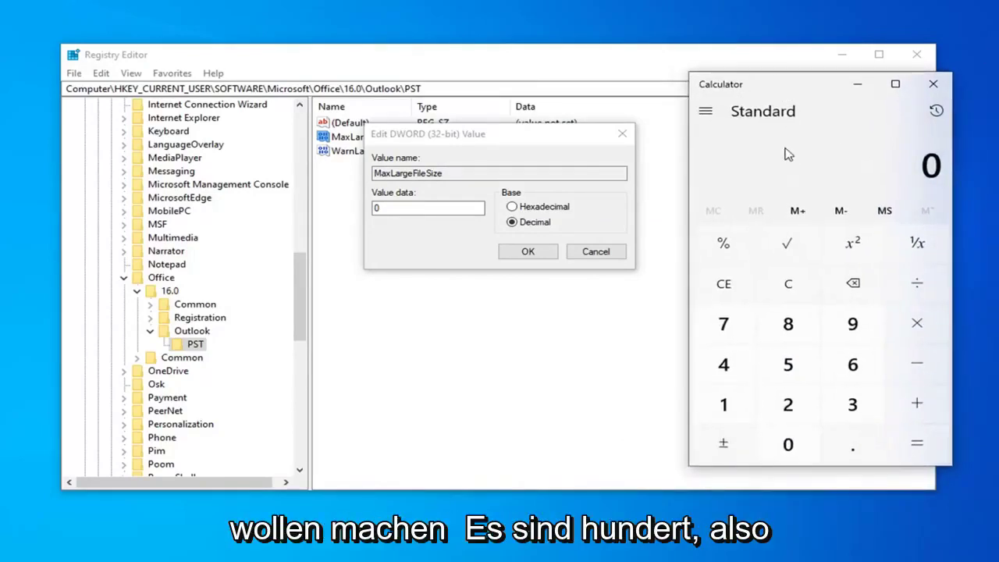
text(100)
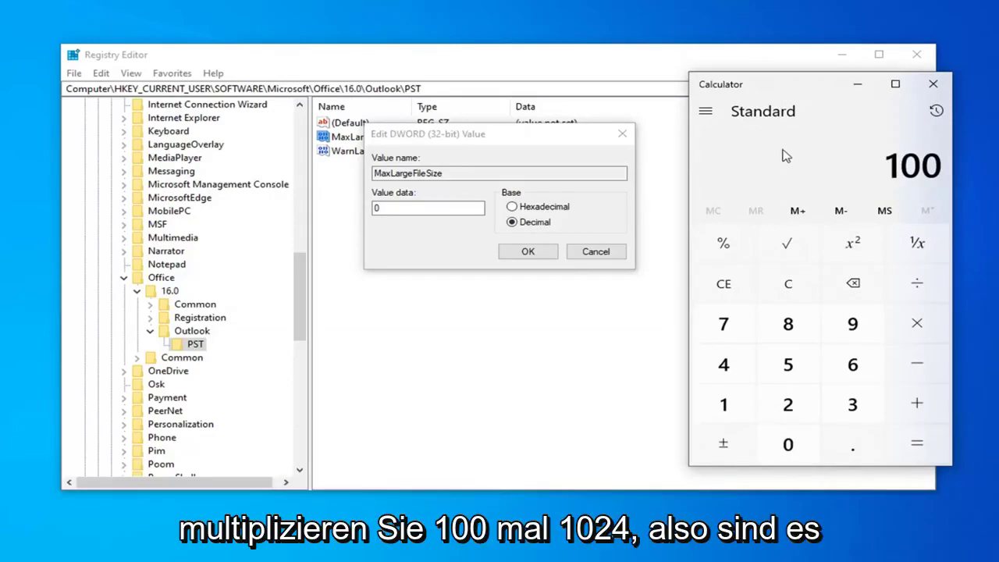
text(*1024)
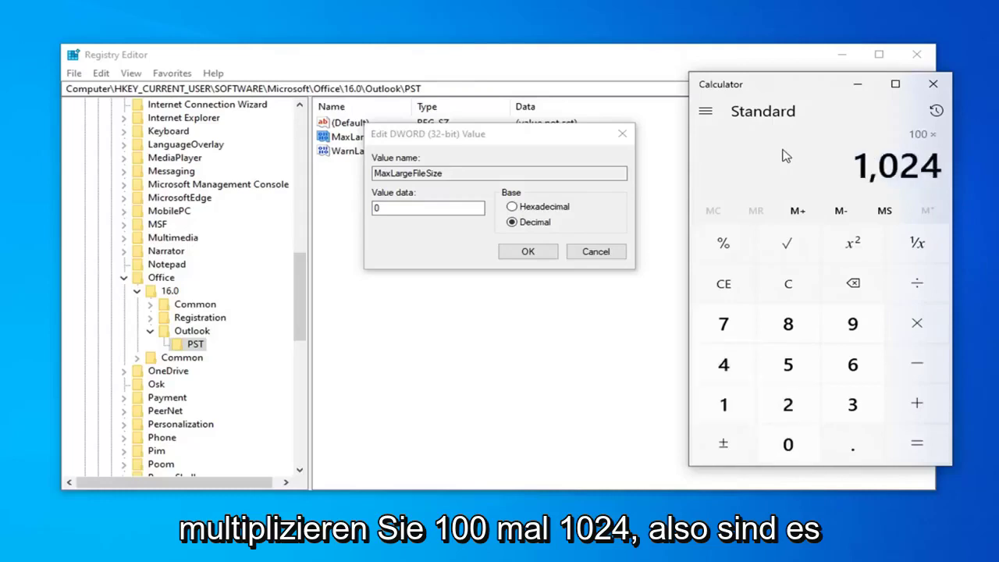
key(Return)
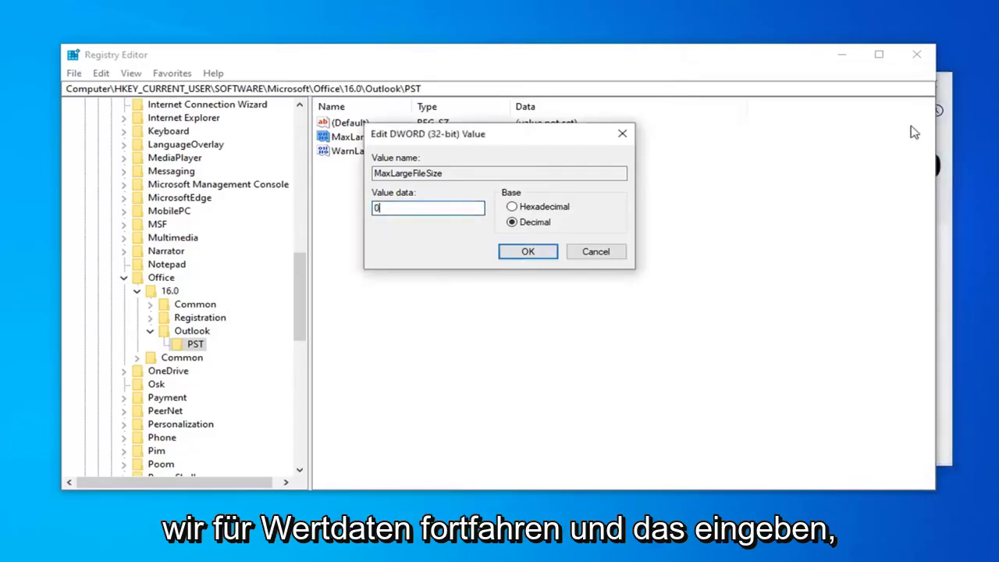
Enter 102400 as MaxLargeFileSize's decimal value data and save it.
key(alt+Tab)
drag(838, 100, 983, 119)
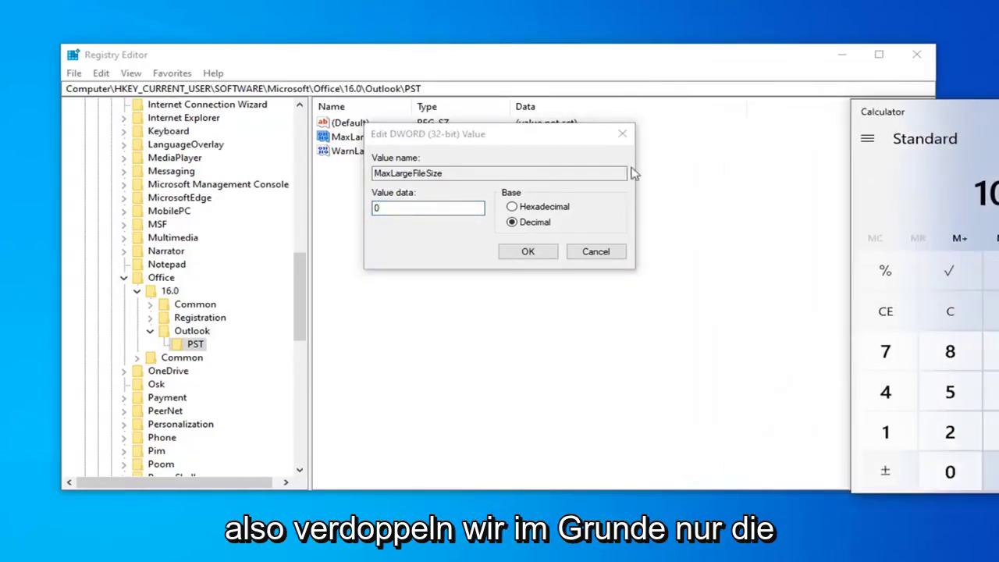
drag(917, 125, 798, 129)
click(365, 210)
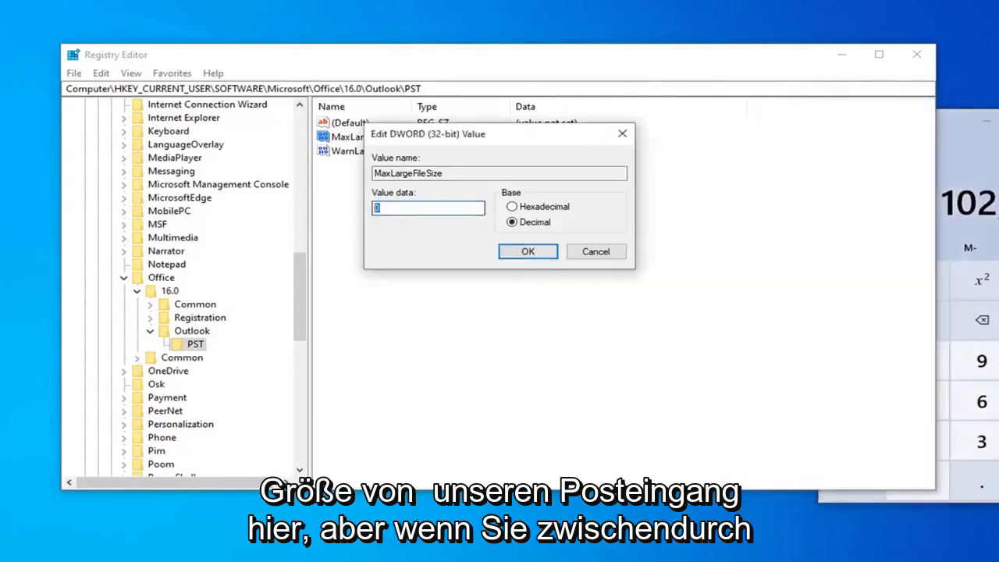
text(1024)
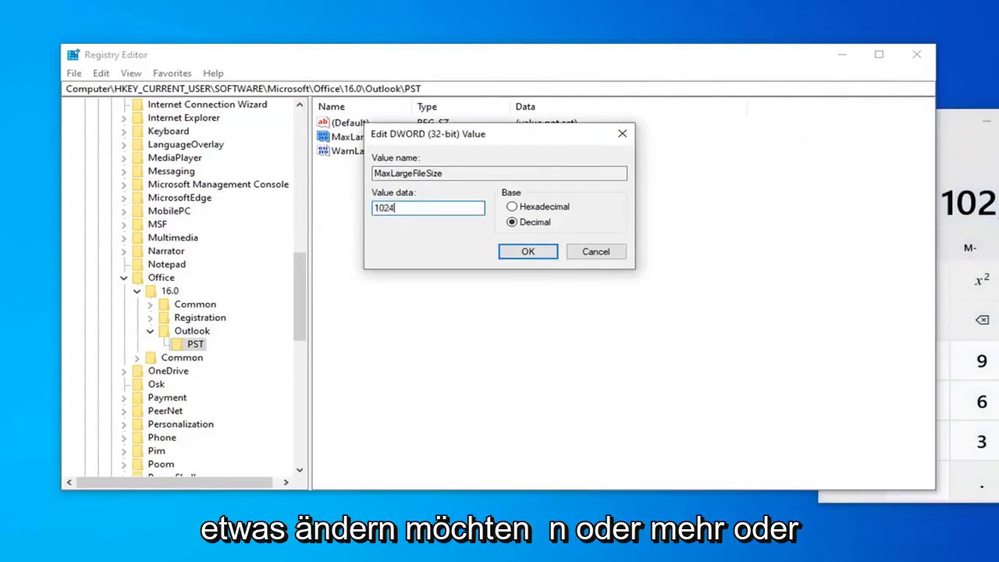
text(00)
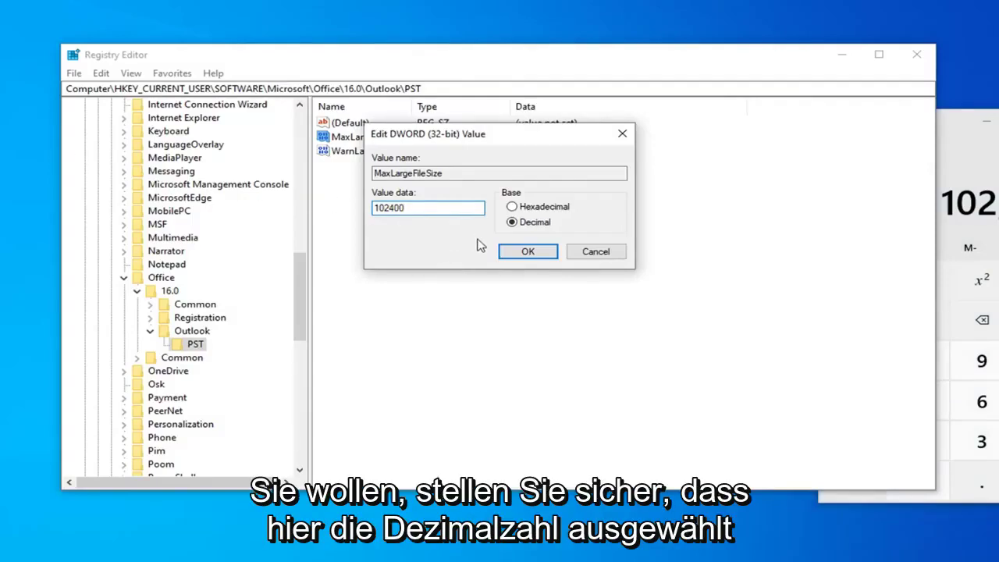
click(527, 252)
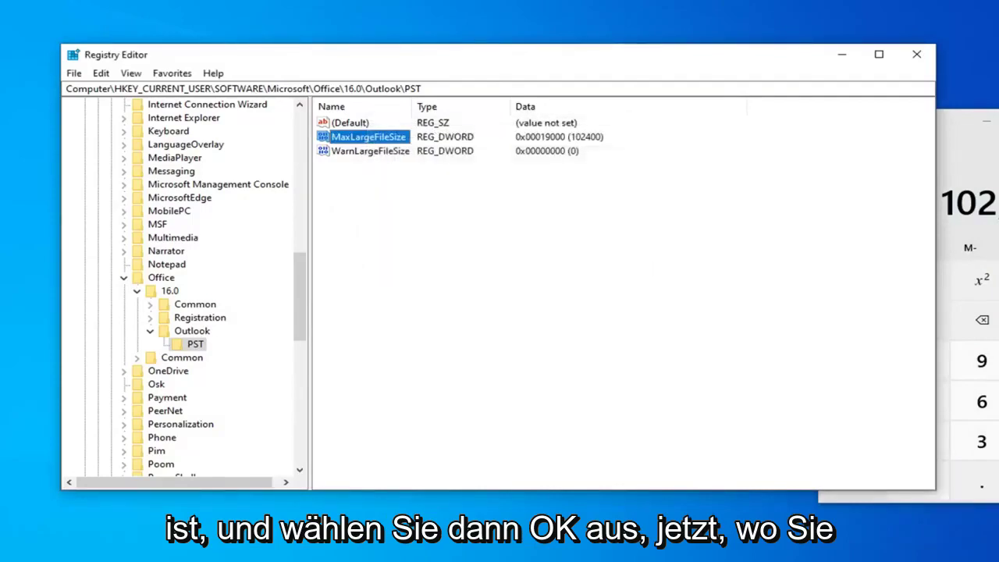
Open WarnLargeFileSize for editing and move its edit dialog lower on screen.
click(352, 157)
double_click(356, 155)
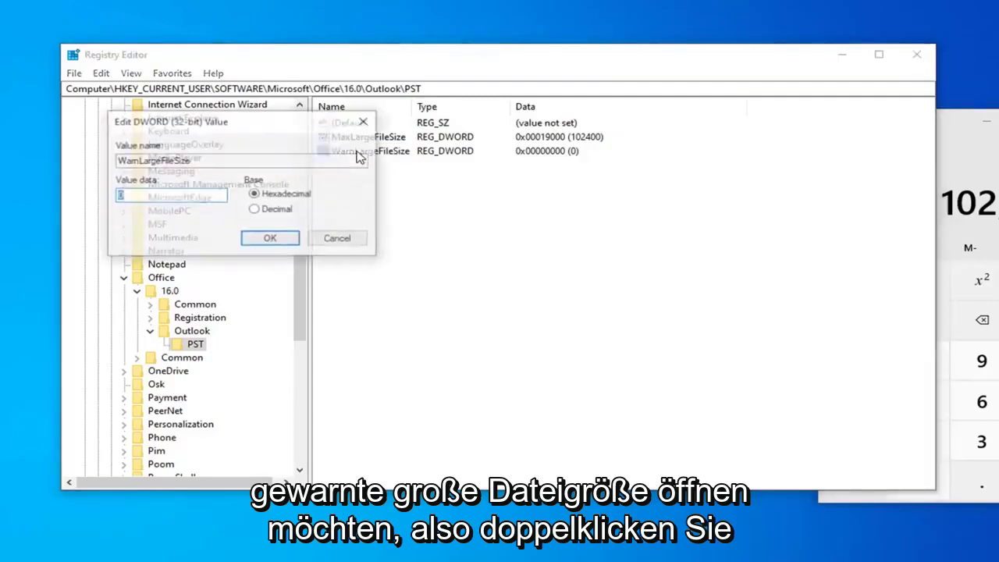
drag(270, 125, 333, 203)
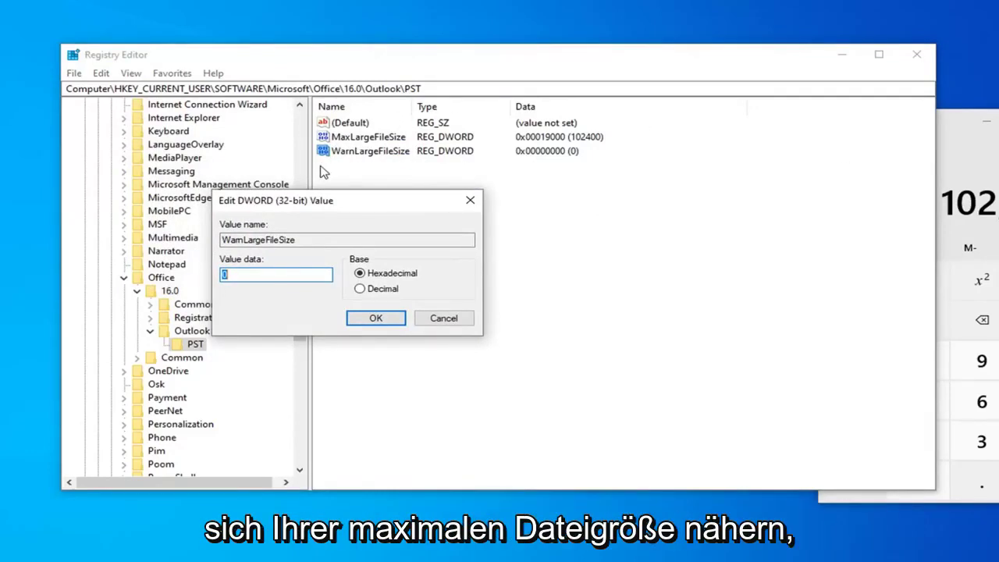
In Calculator, multiply 102,400 by 0.95 to get 97,280.
click(948, 174)
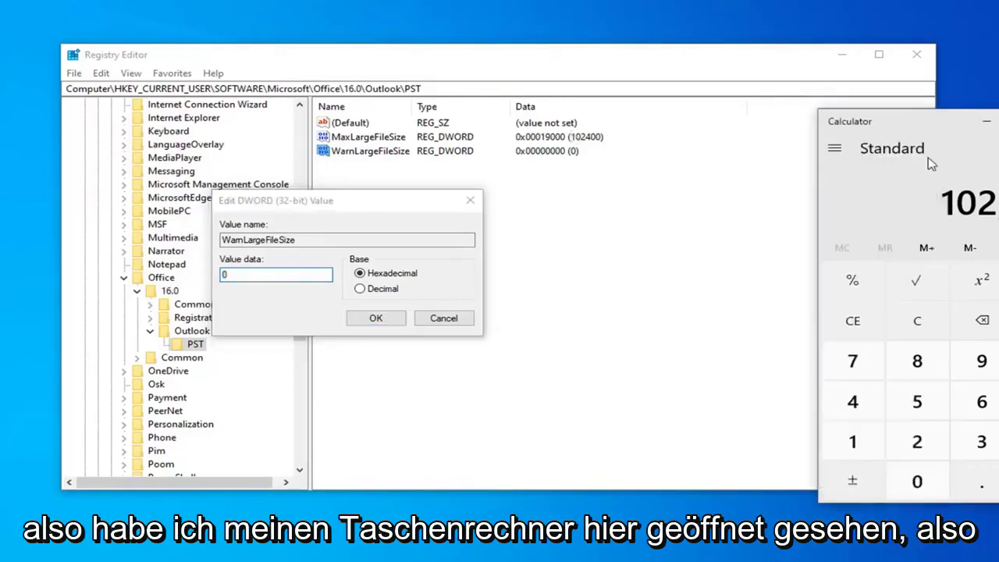
drag(925, 132, 769, 167)
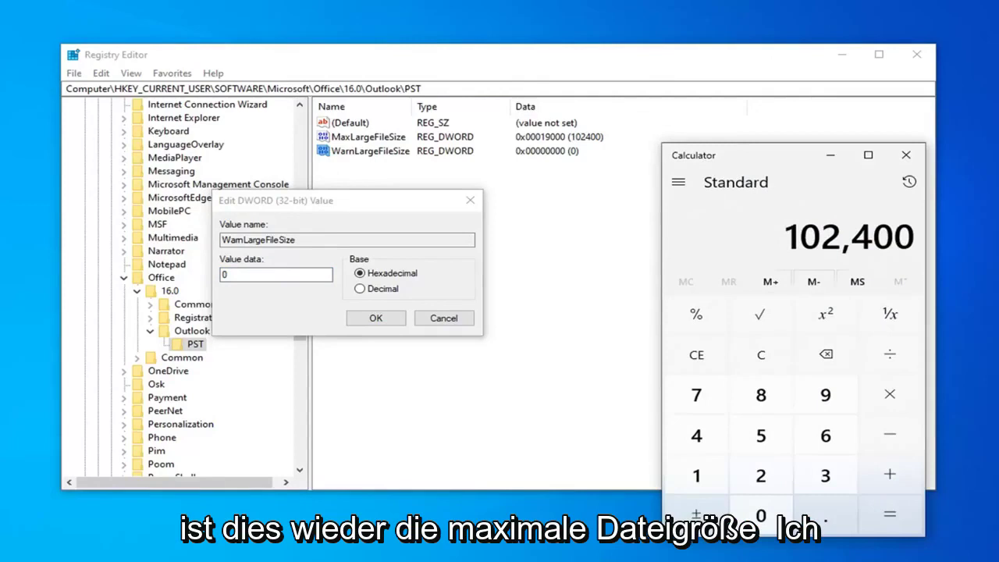
key(asterisk)
key(comma)
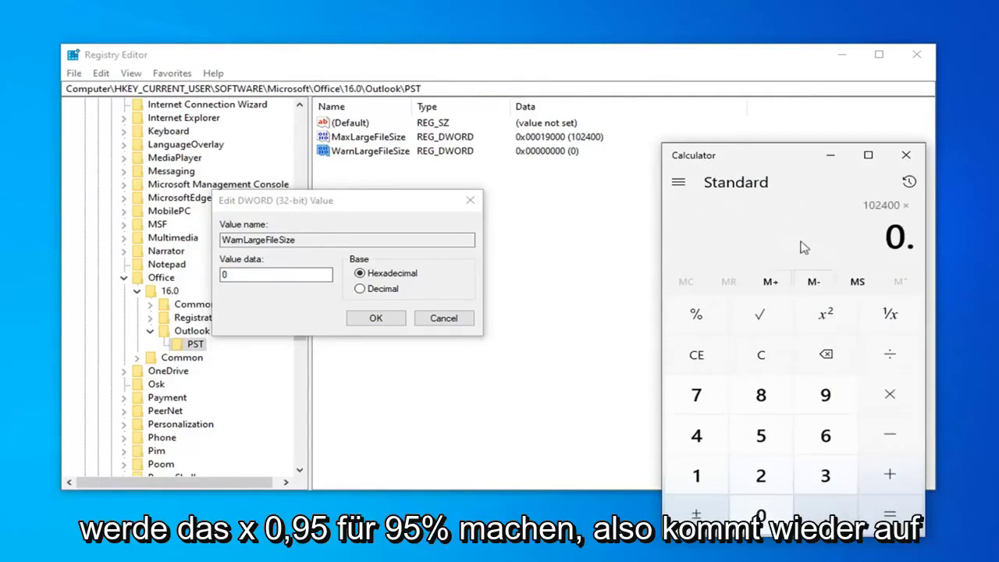
text(95)
key(Return)
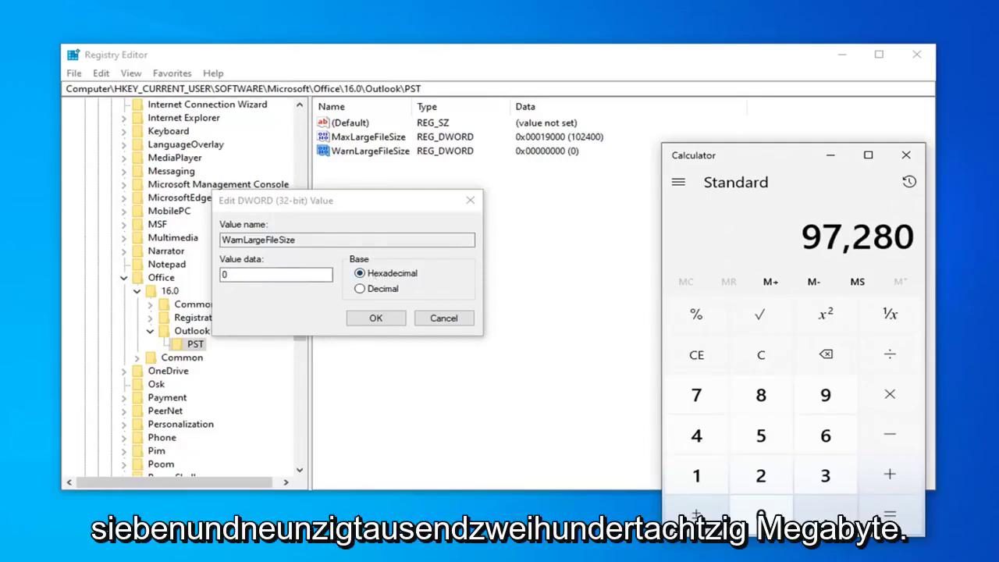
Check the 97,280 result and focus WarnLargeFileSize's value data field.
click(457, 326)
click(667, 508)
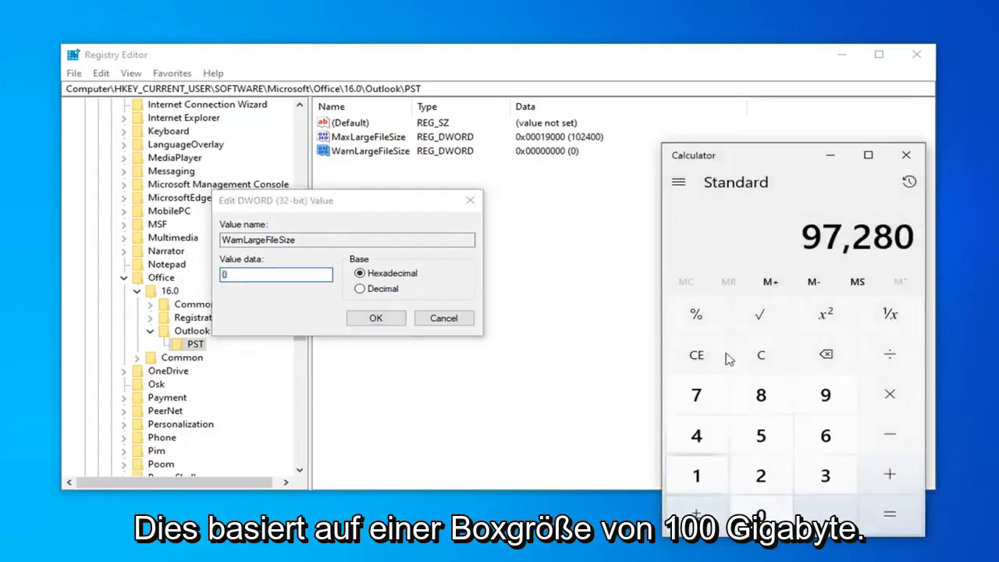
click(373, 266)
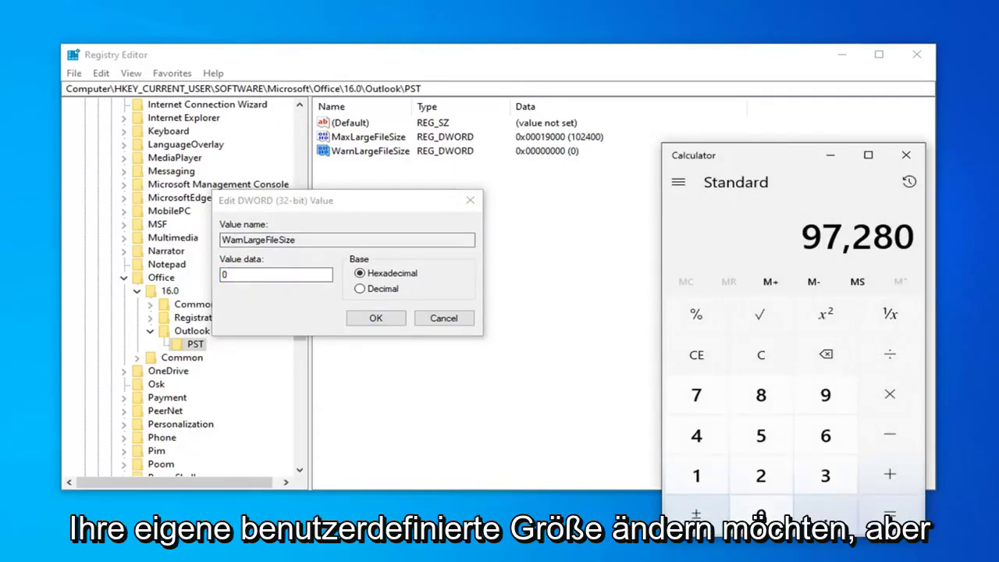
click(82, 230)
Enter 97280 as WarnLargeFileSize's value data in Decimal base and save it.
text(697)
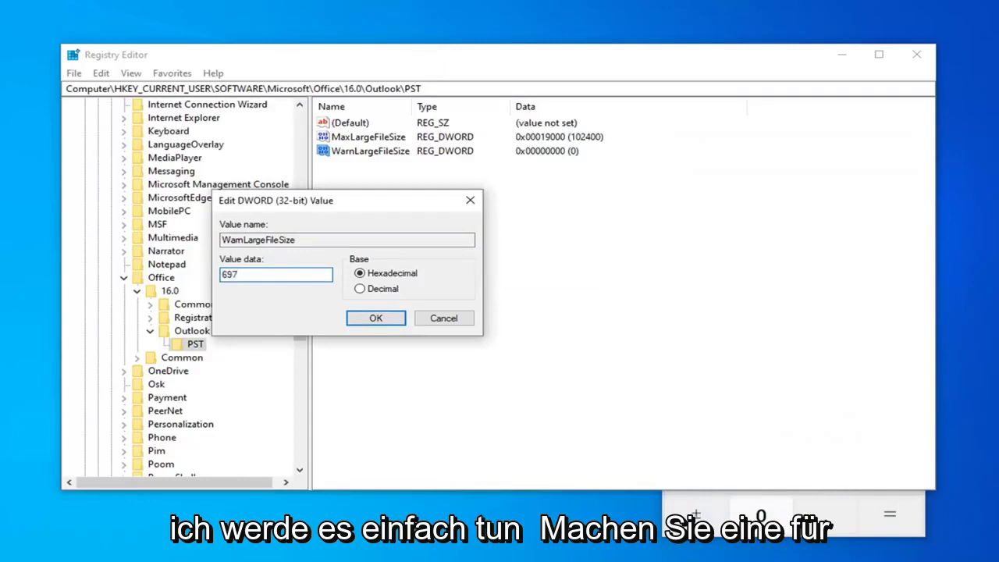
text(9)
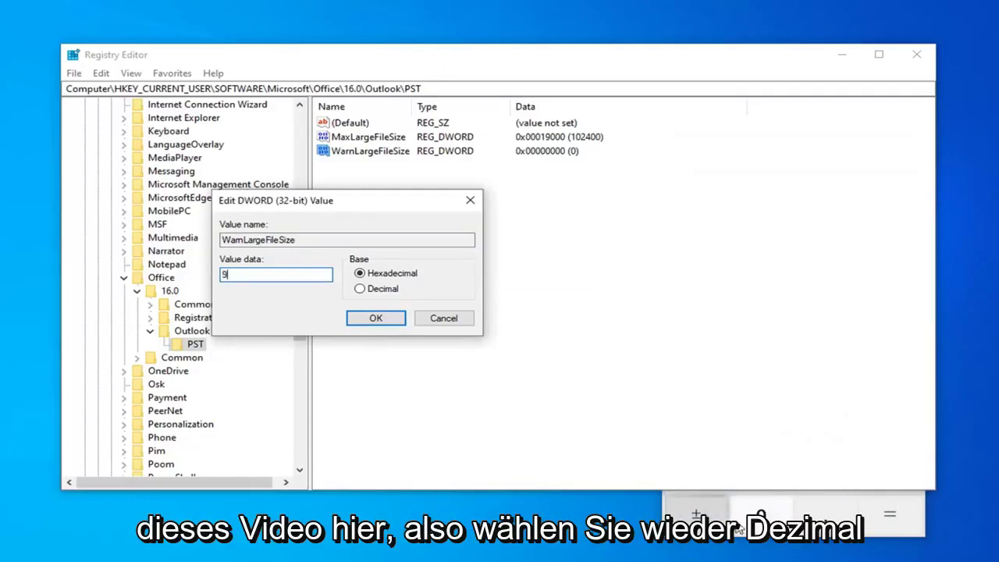
click(359, 288)
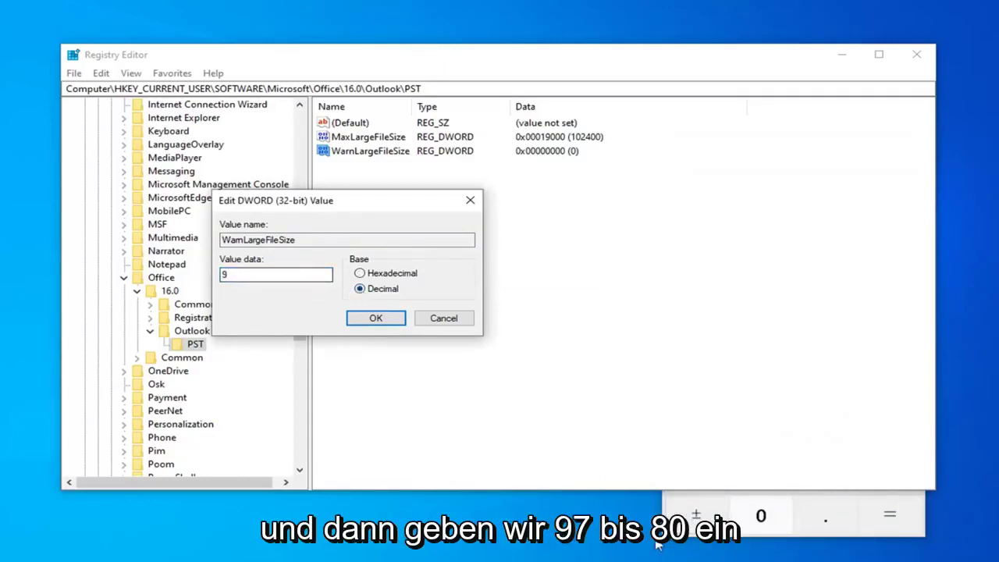
key(alt+Tab)
key(alt+Tab)
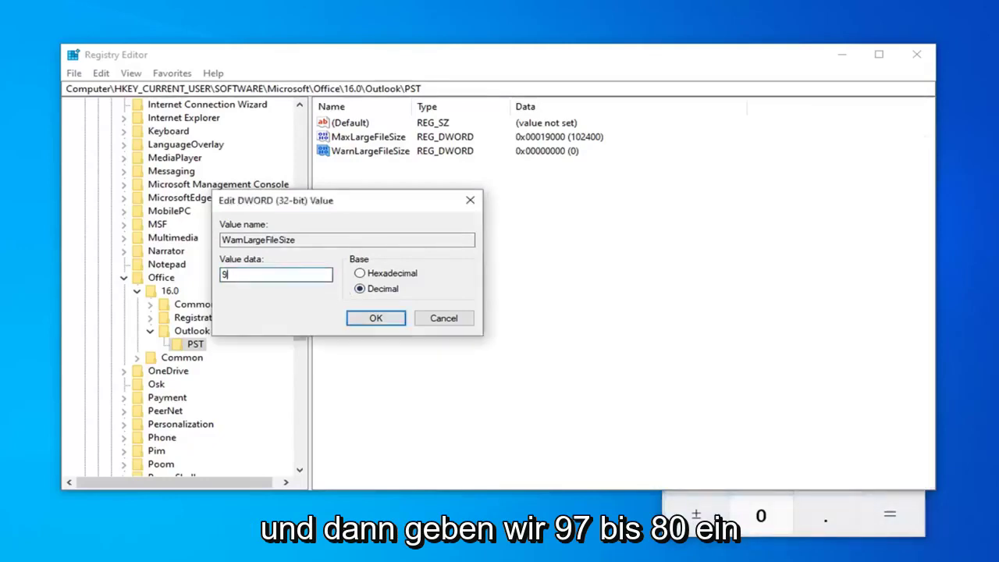
text(7280)
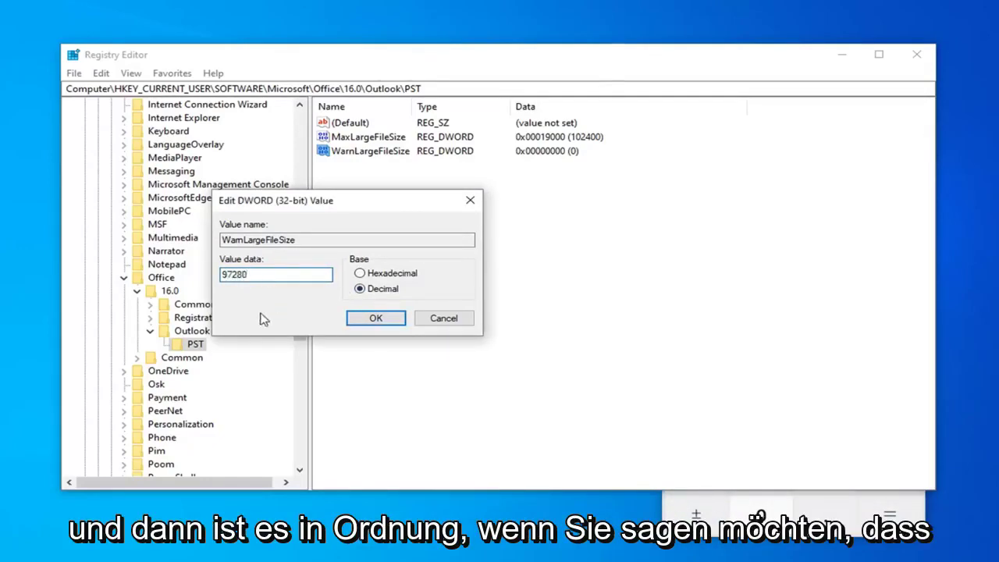
click(384, 323)
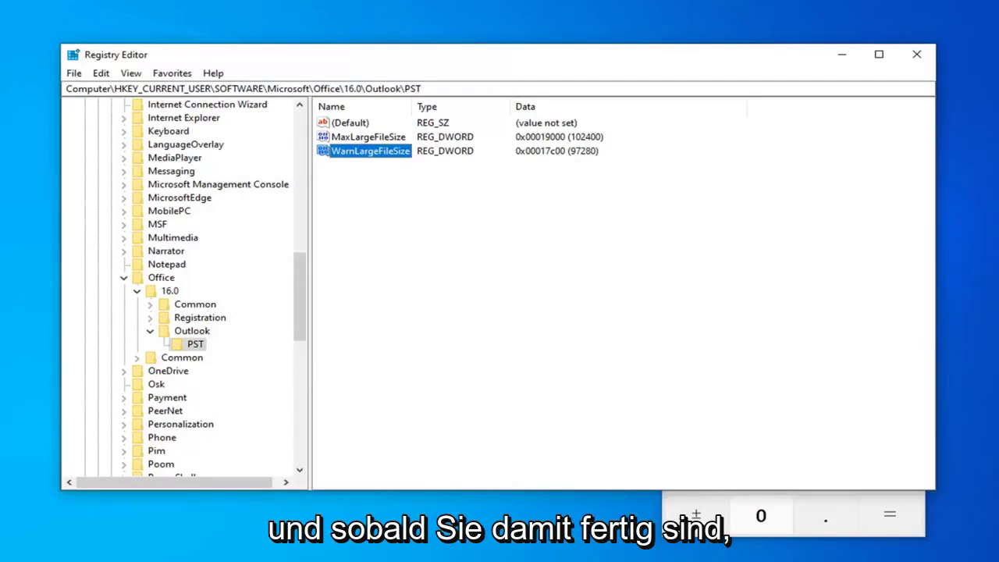
Collapse the key tree from Outlook up to HKEY_CURRENT_USER, then close Registry Editor and Calculator.
click(149, 331)
click(137, 290)
click(124, 278)
scroll(218, 289, up, 20)
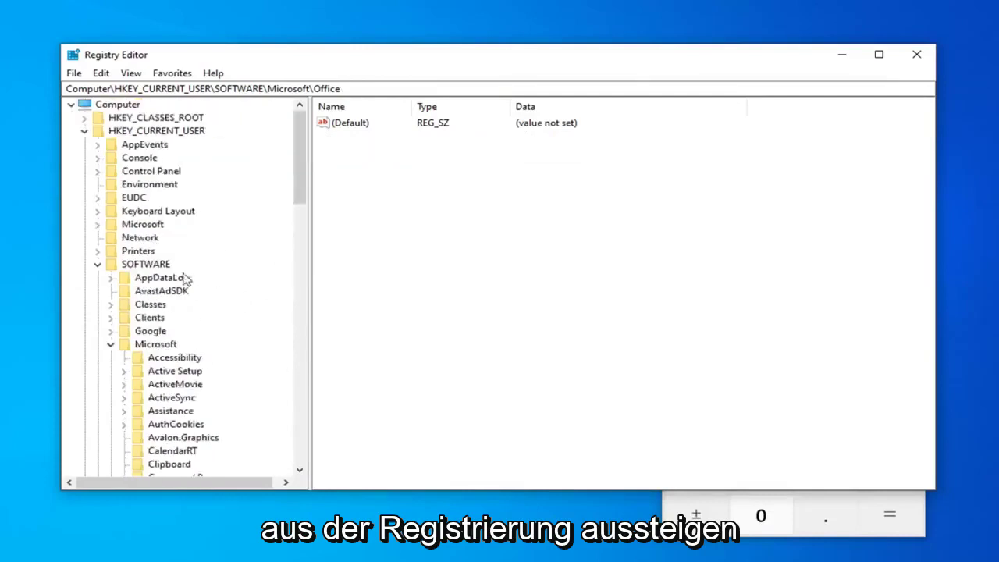
click(110, 344)
click(97, 265)
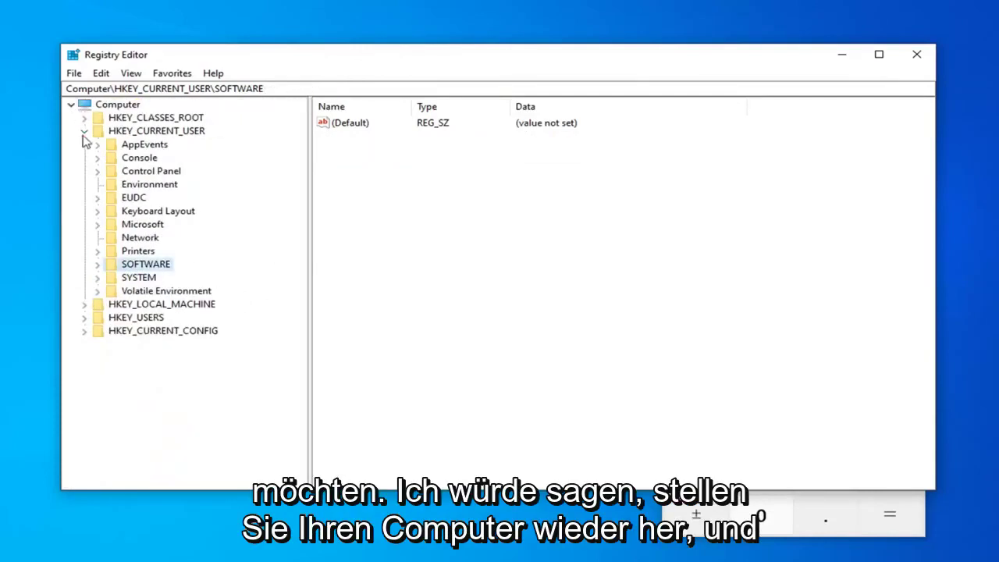
click(83, 130)
click(914, 56)
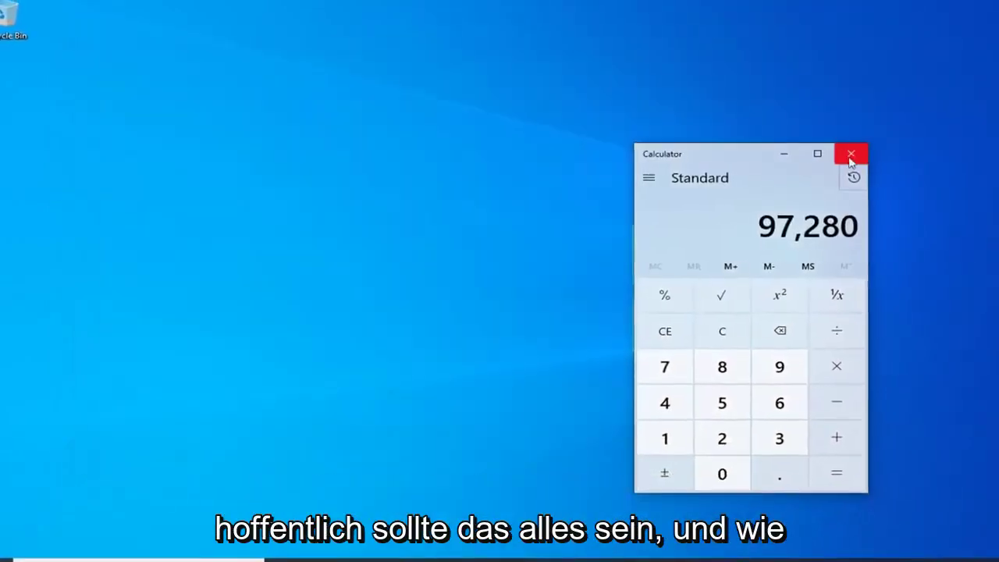
click(847, 151)
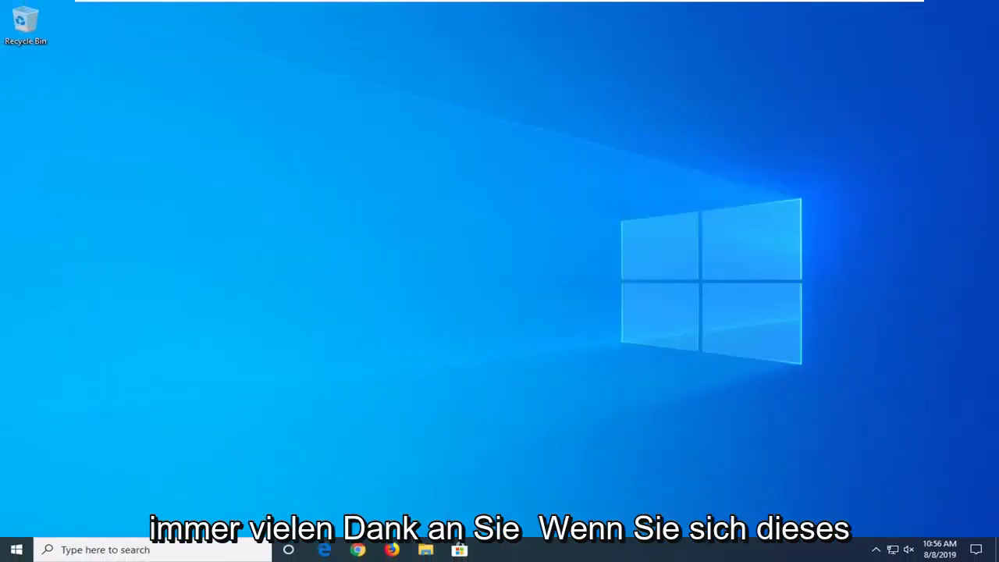